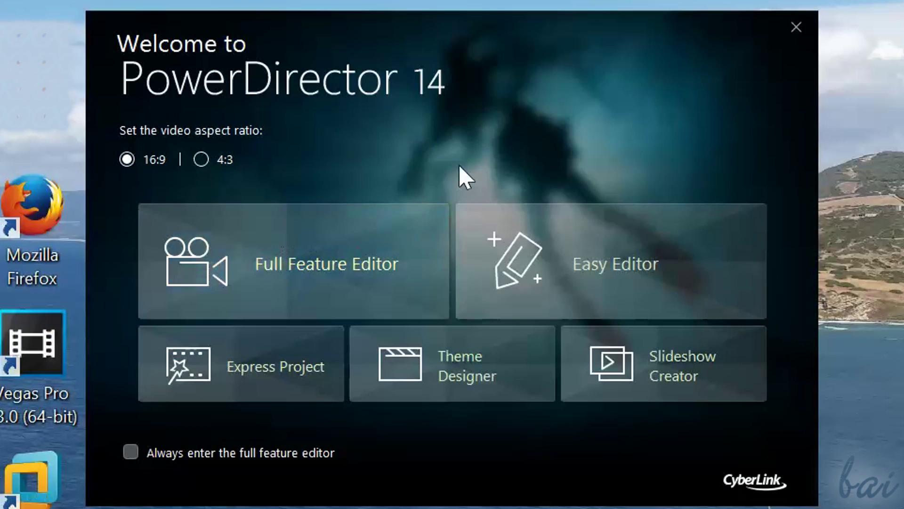
Open the Full Feature Editor and place extreme sports 02.jpg at the start of video track 1.
click(269, 354)
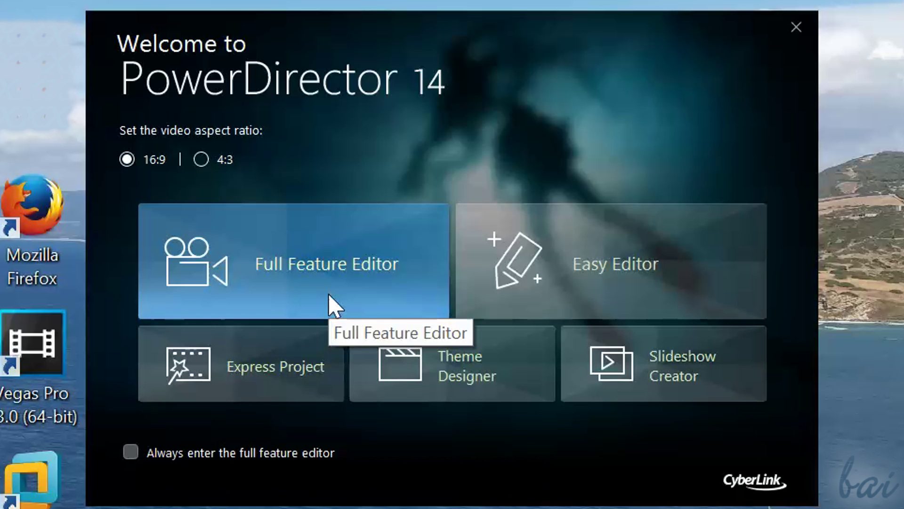
click(331, 306)
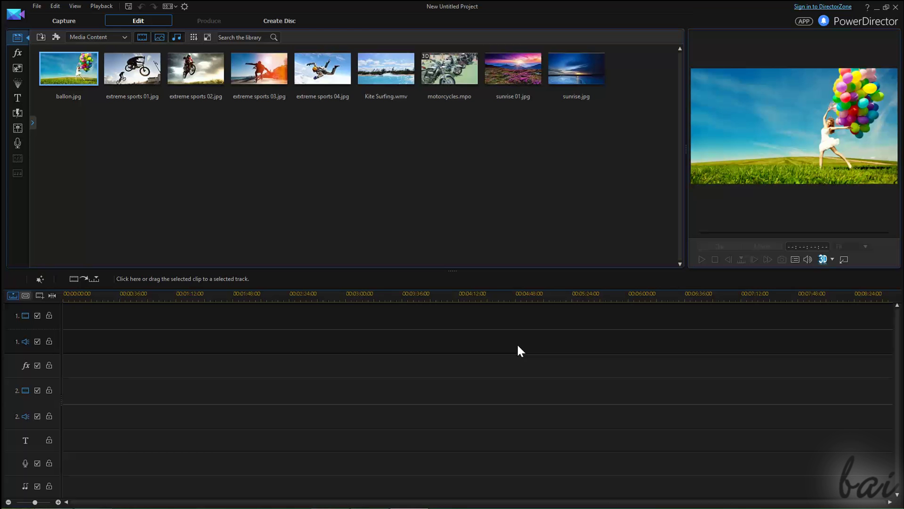
drag(188, 70, 125, 328)
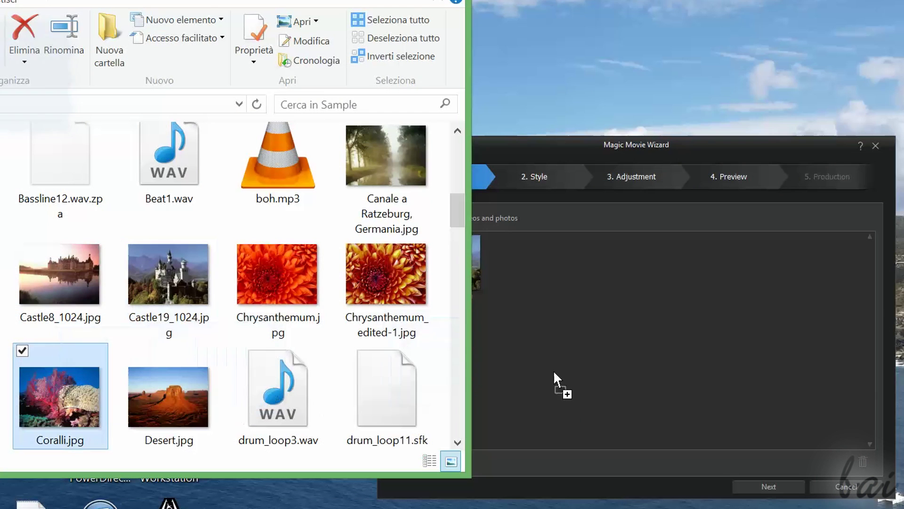
Add Coralli.jpg and Chrysanthemum.jpg to the Magic Movie Wizard, keep the Action style with Bass.wav as music, and advance to the preview.
drag(554, 372, 585, 356)
drag(277, 273, 626, 268)
click(560, 143)
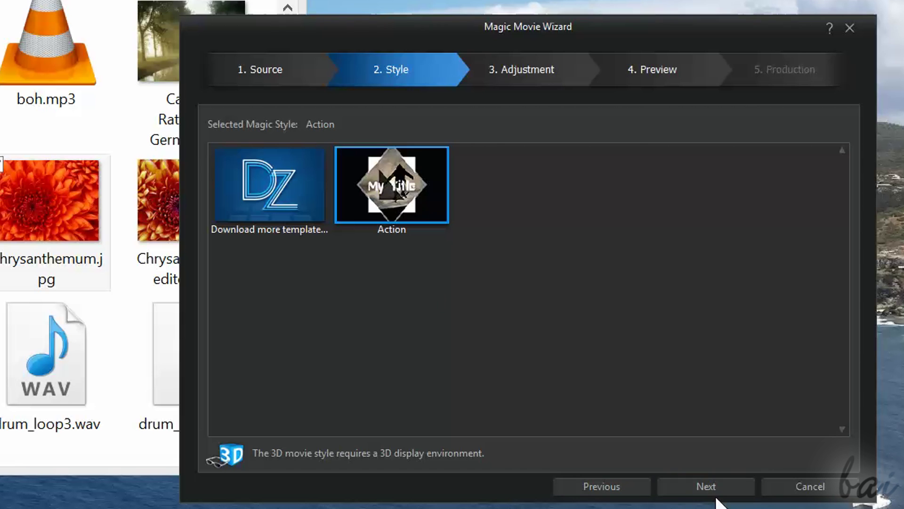
click(717, 493)
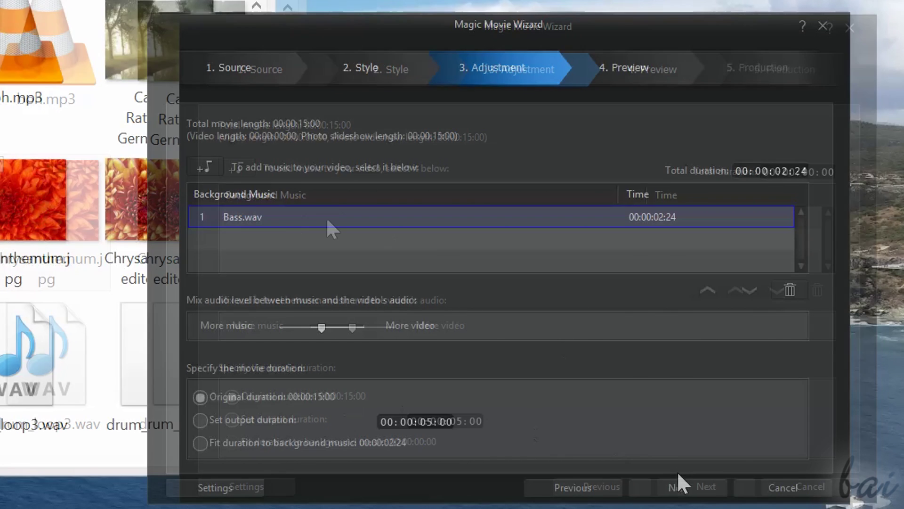
click(673, 491)
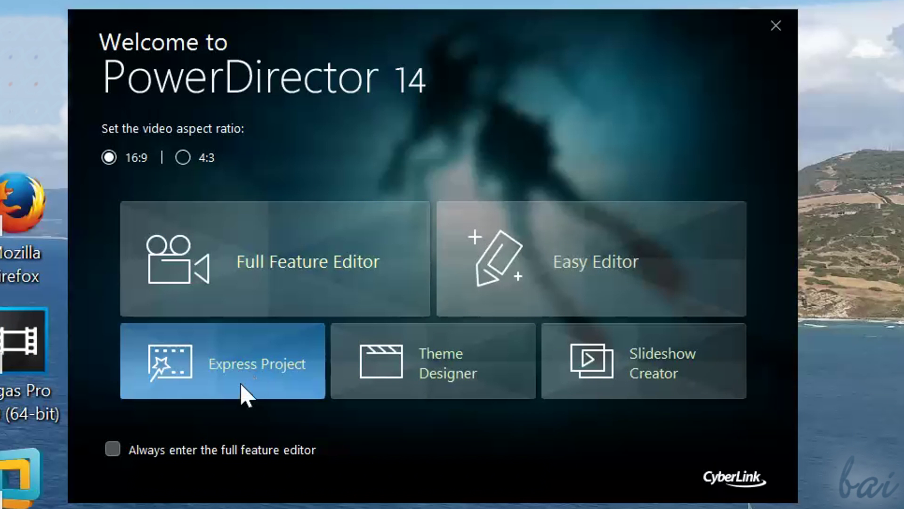
Open the Express Project mode from the welcome window.
click(240, 381)
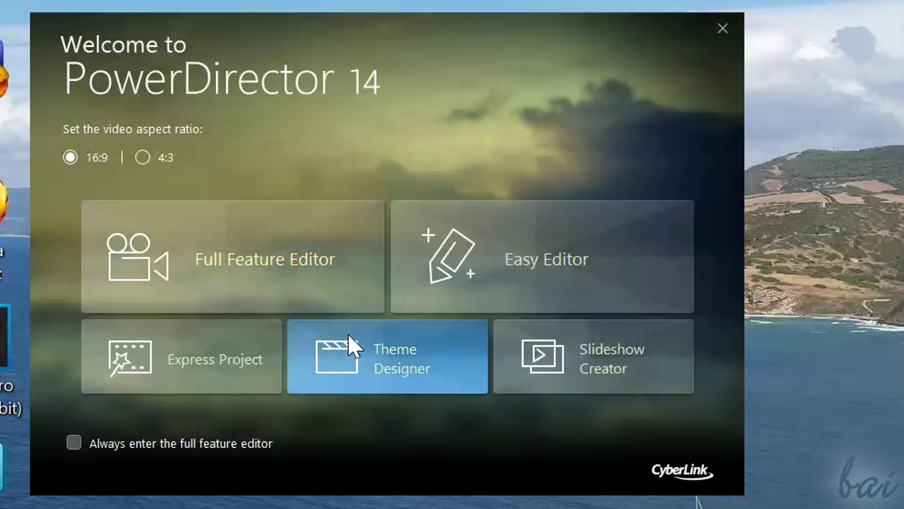
In Theme Designer, add the Opening, Middle 1 and Middle 2 sequences of the Action theme and place a library photo in the theme.
click(364, 351)
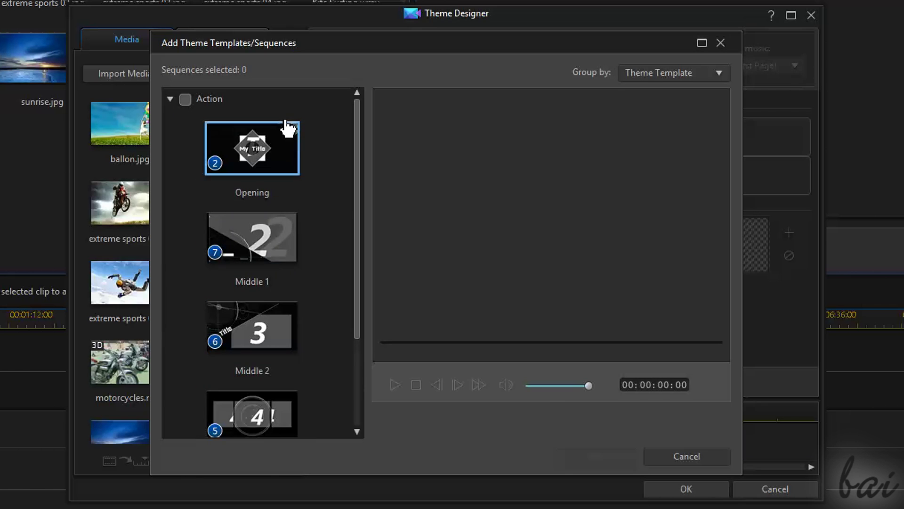
click(291, 128)
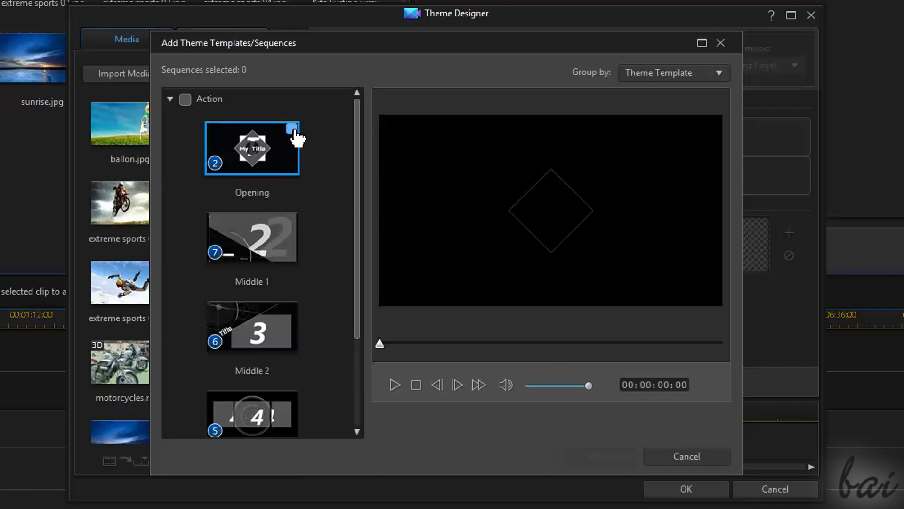
click(291, 218)
click(291, 307)
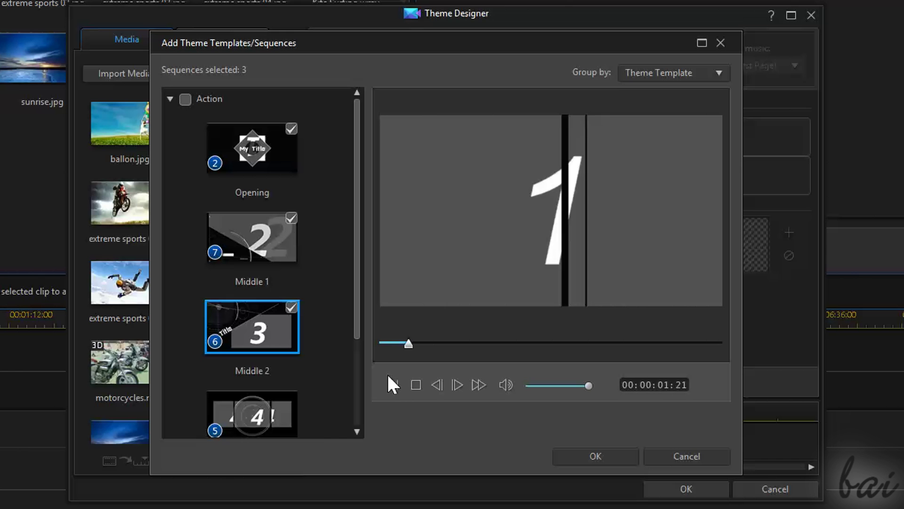
key(Return)
drag(150, 304, 370, 204)
click(361, 379)
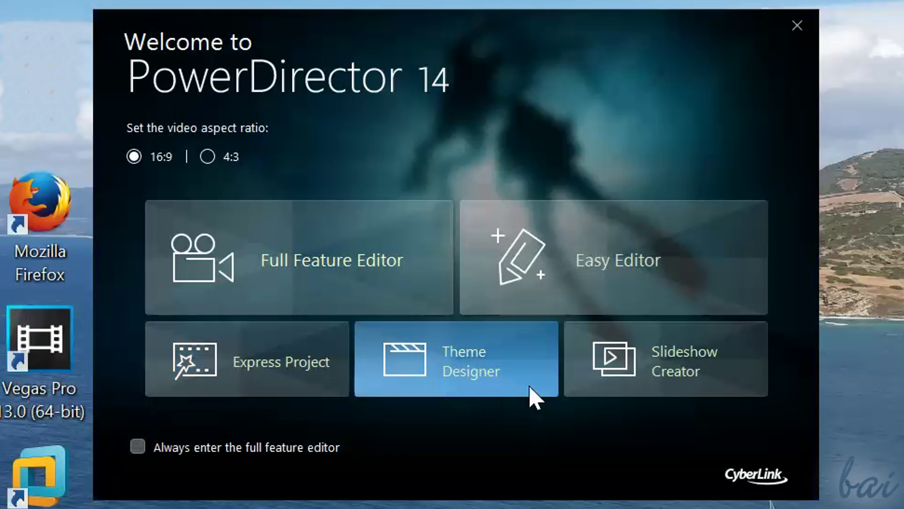
Add Barriera corallina.jpg, Canale a Ratzeburg, Germania.jpg and one more photo from the Sample folder to a new Slideshow Creator project.
click(638, 363)
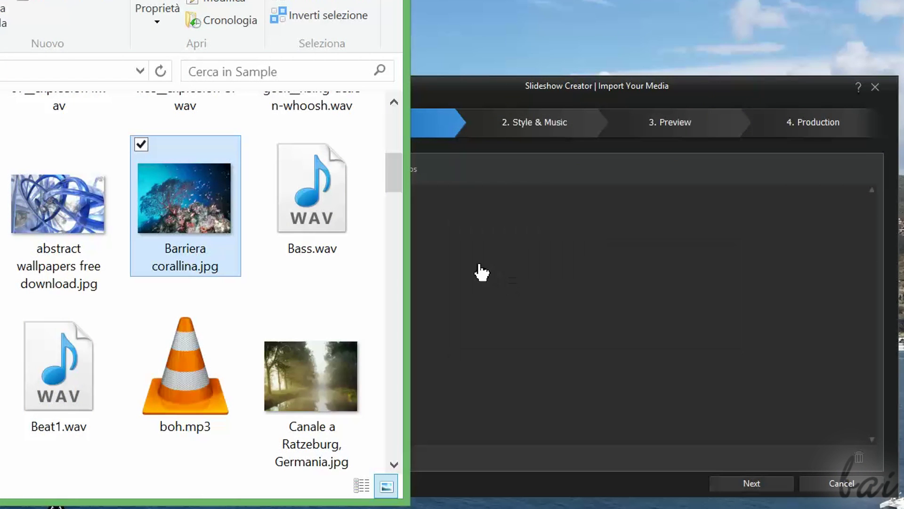
click(316, 379)
drag(317, 380, 554, 325)
click(394, 464)
drag(57, 393, 548, 343)
Apply the Camera slideshow style without background music and advance to the slideshow preview.
click(520, 87)
click(753, 482)
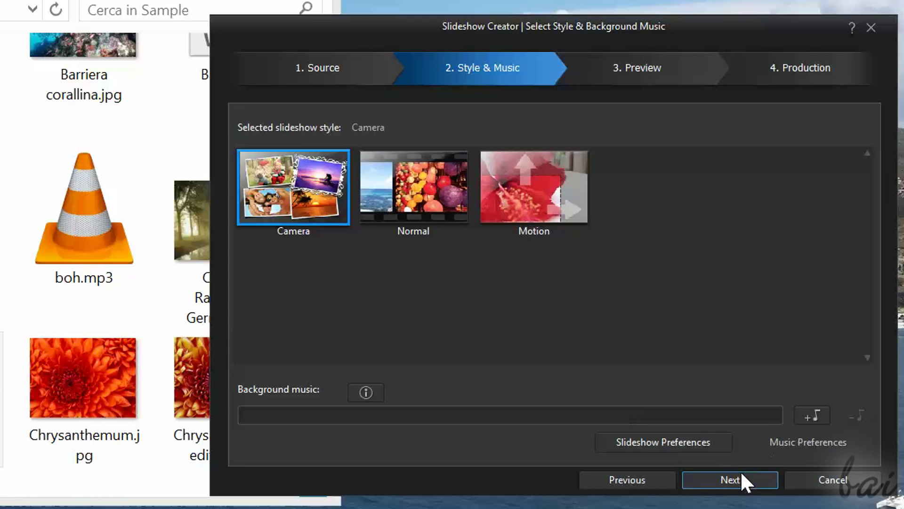
click(741, 479)
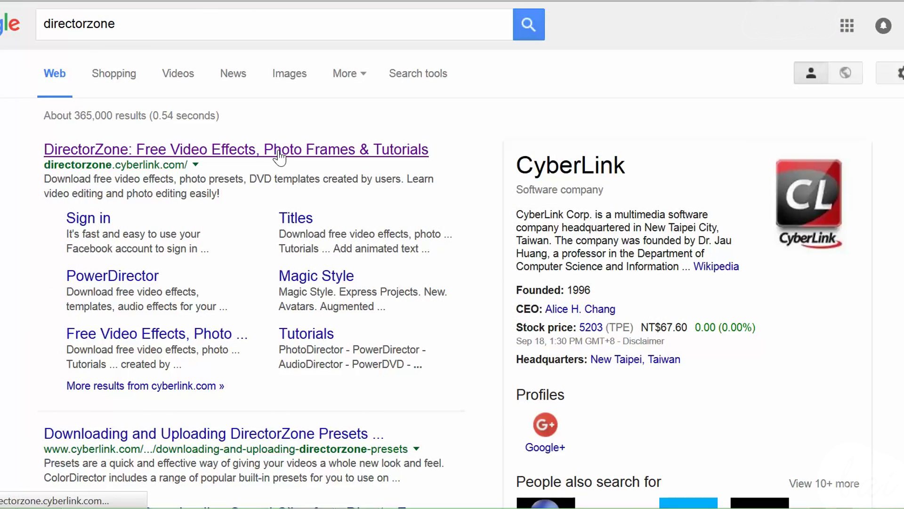
Open the DirectorZone website from the browser's search results and browse its downloadable templates.
click(280, 157)
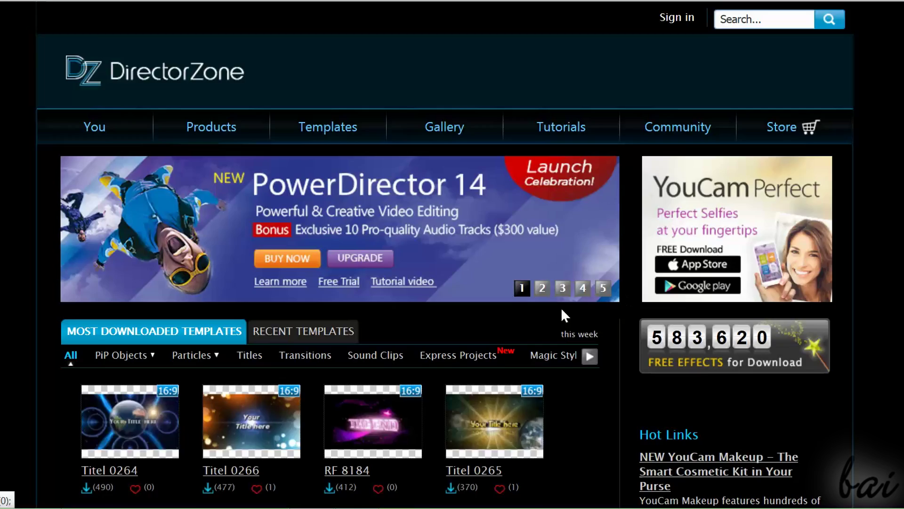
scroll(584, 323, down, 6)
scroll(589, 320, down, 8)
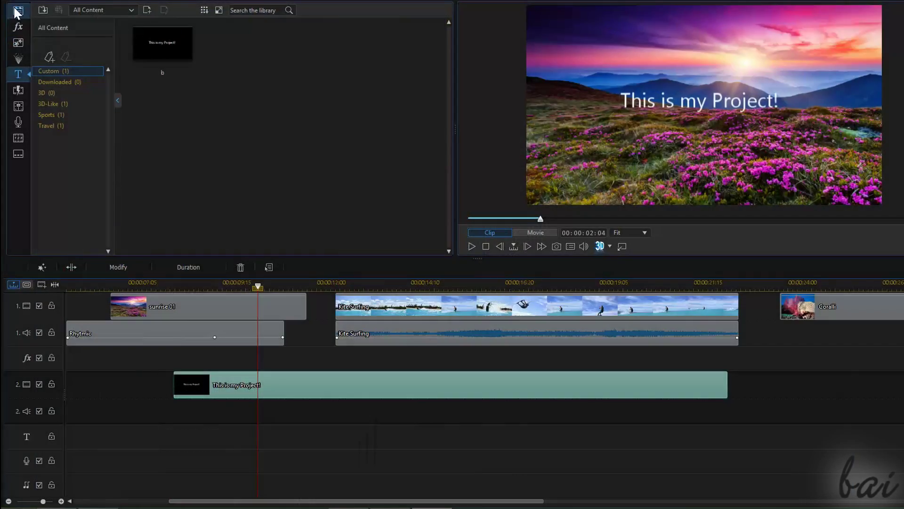
Switch to PowerDirector, show the media library and select the sunrise 01 clip on video track 1.
click(17, 10)
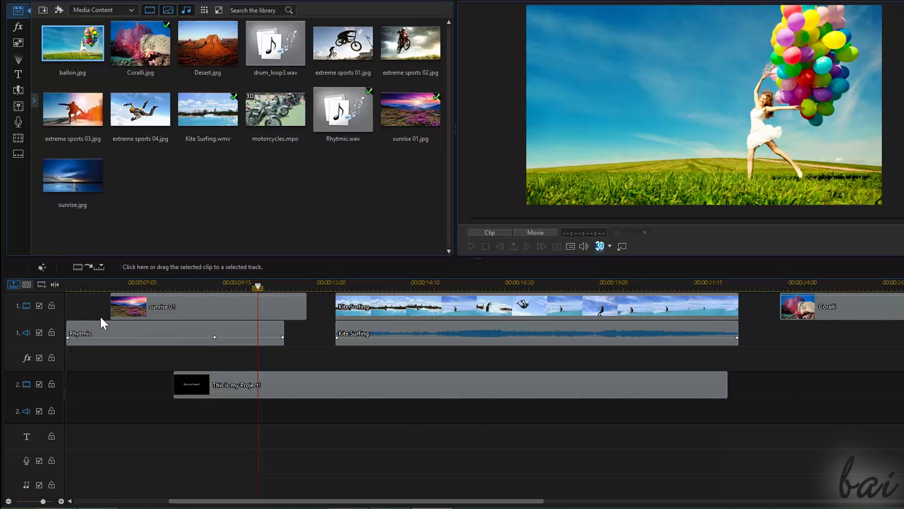
click(158, 305)
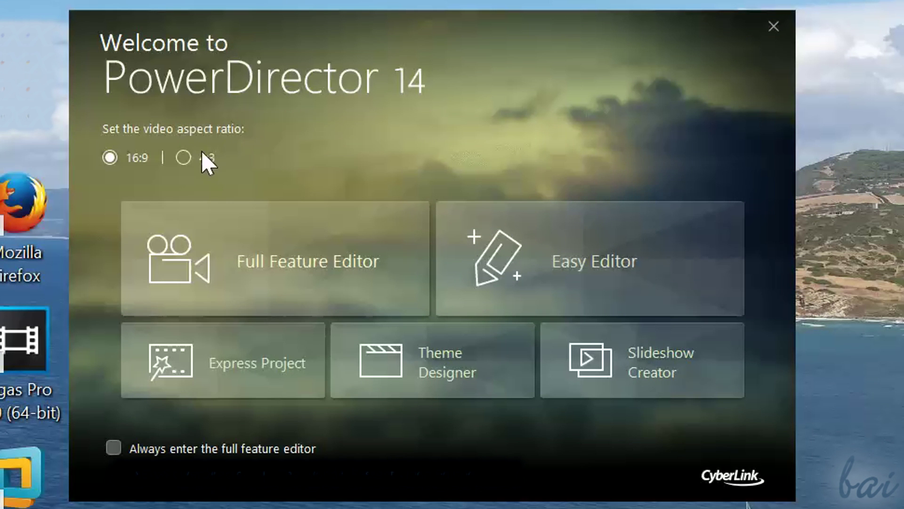
Set the project aspect ratio to 16:9 and place extreme sports 03.jpg on video track 1 in the full editor.
click(190, 161)
click(112, 159)
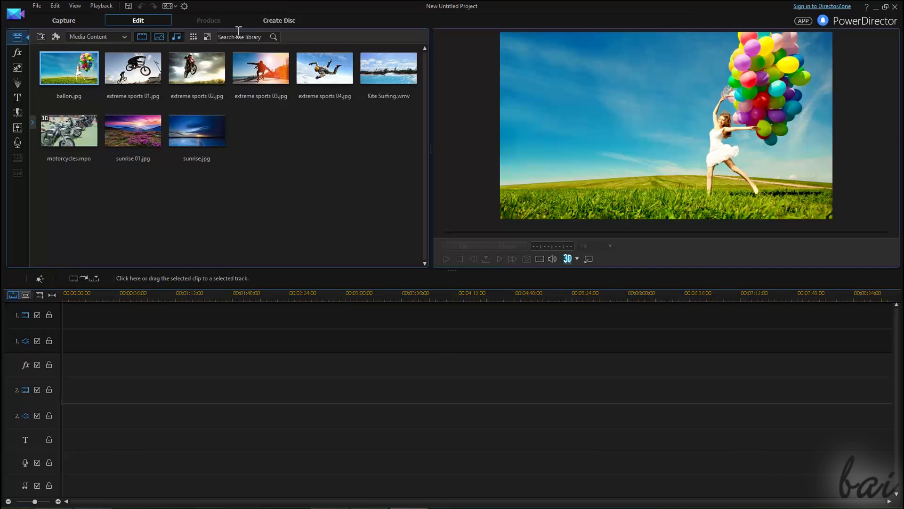
drag(261, 68, 188, 316)
scroll(375, 334, up, 3)
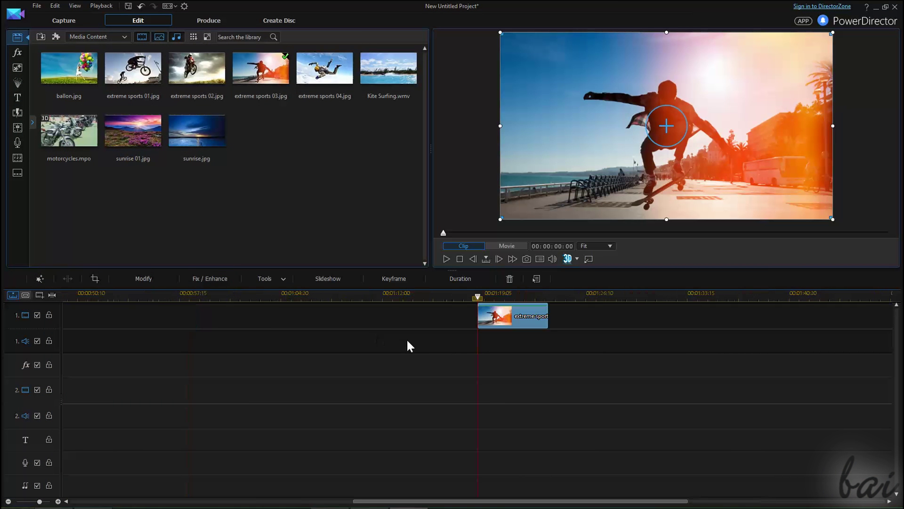
scroll(618, 364, up, 3)
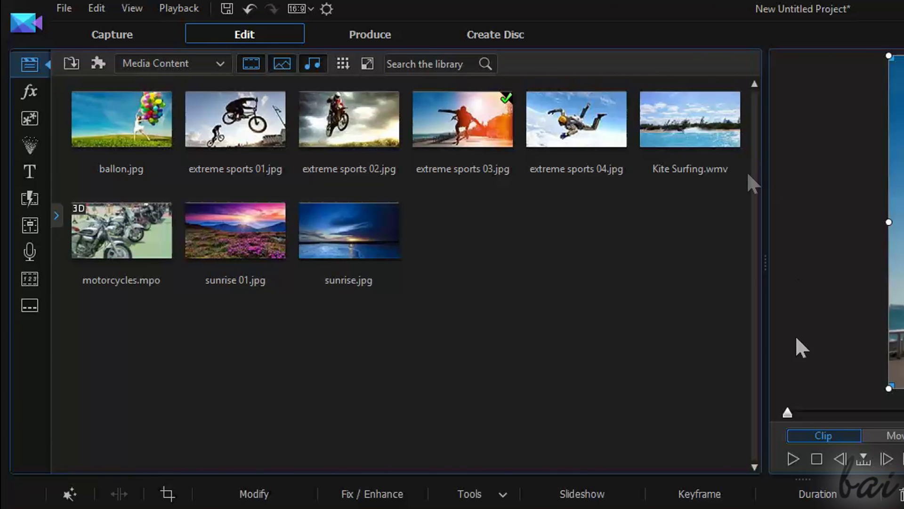
Examine the webcam, microphone and disc capture sources, and open the Screen Recorder to view its recording options.
click(100, 33)
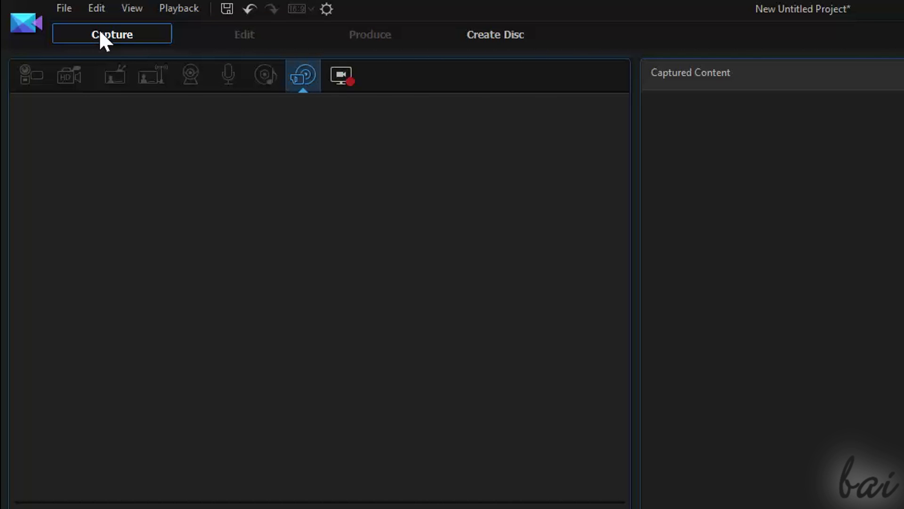
click(191, 80)
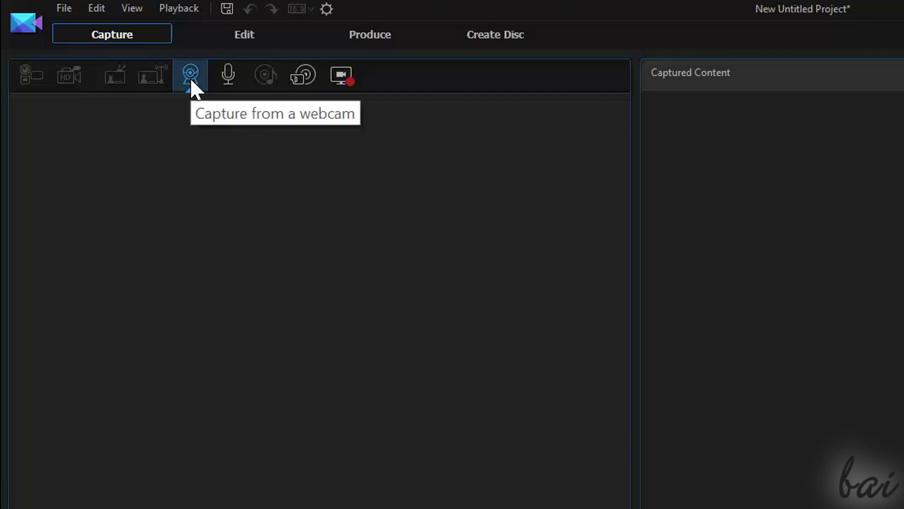
click(238, 83)
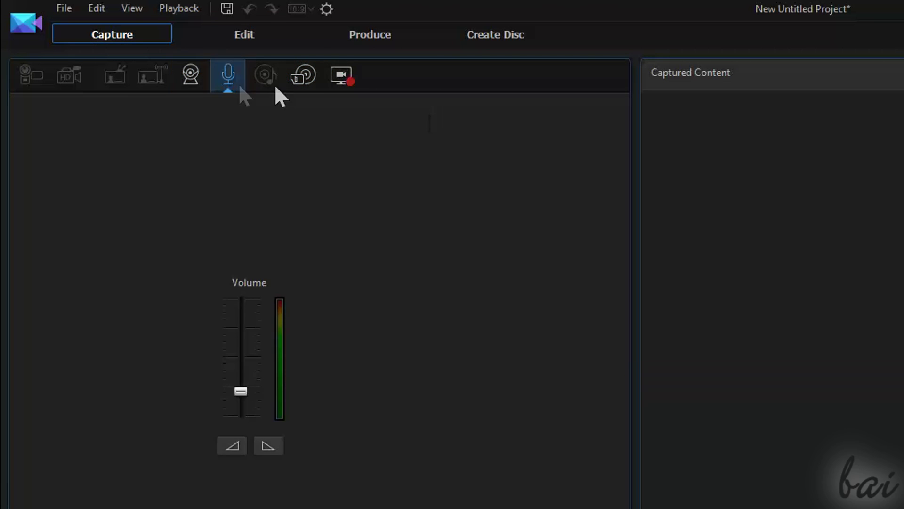
click(302, 78)
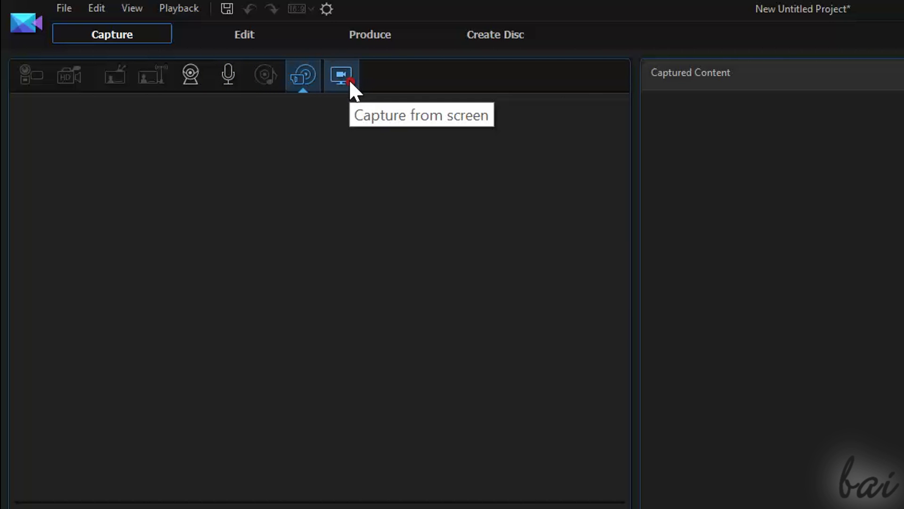
click(350, 86)
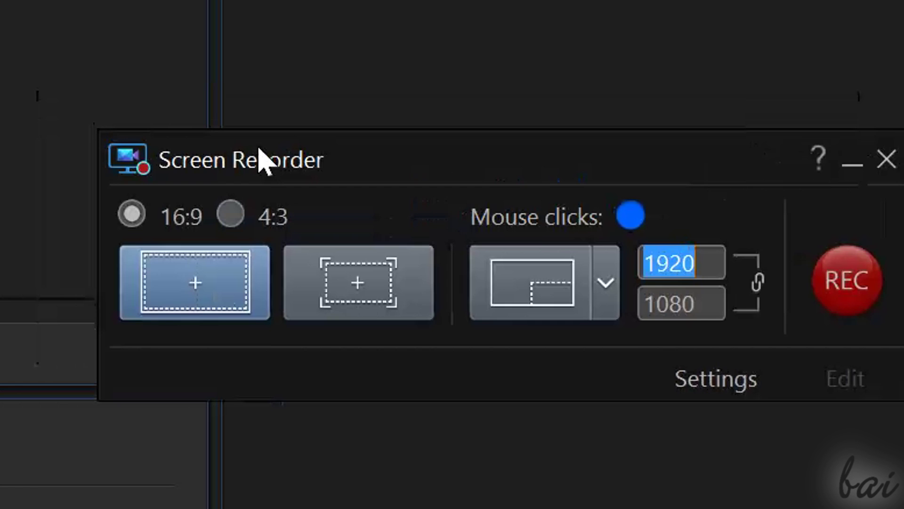
drag(235, 167, 226, 159)
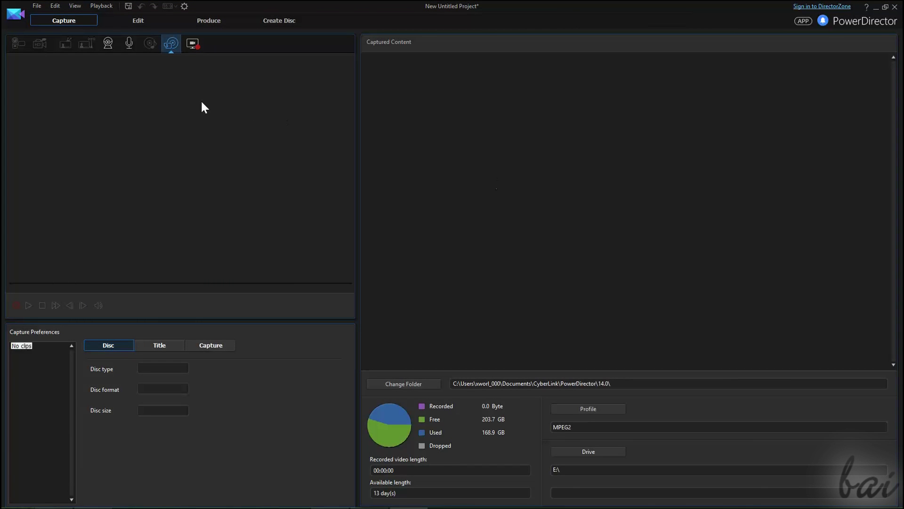
Return to the editing workspace and move the extreme sports 03 clip along video track 1.
click(137, 20)
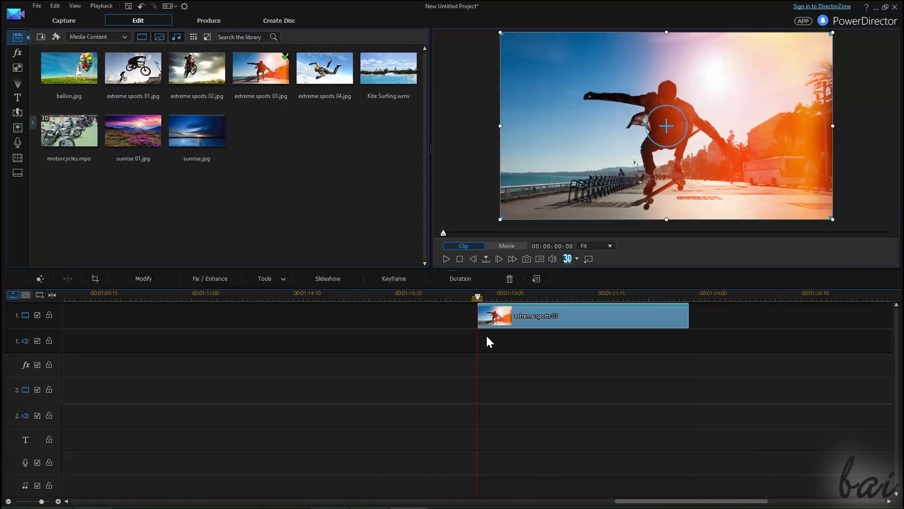
drag(508, 327, 626, 313)
View the video production export formats and the disc creation workspace for the project.
click(203, 23)
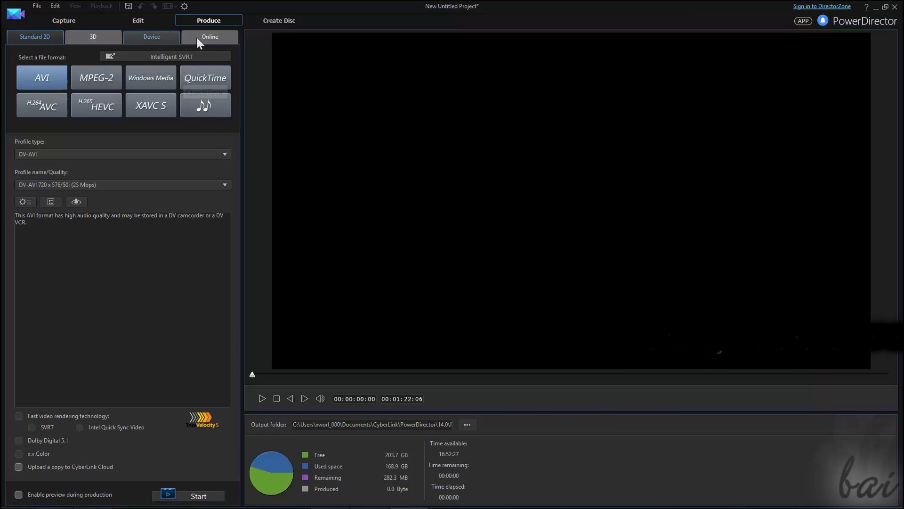
click(284, 18)
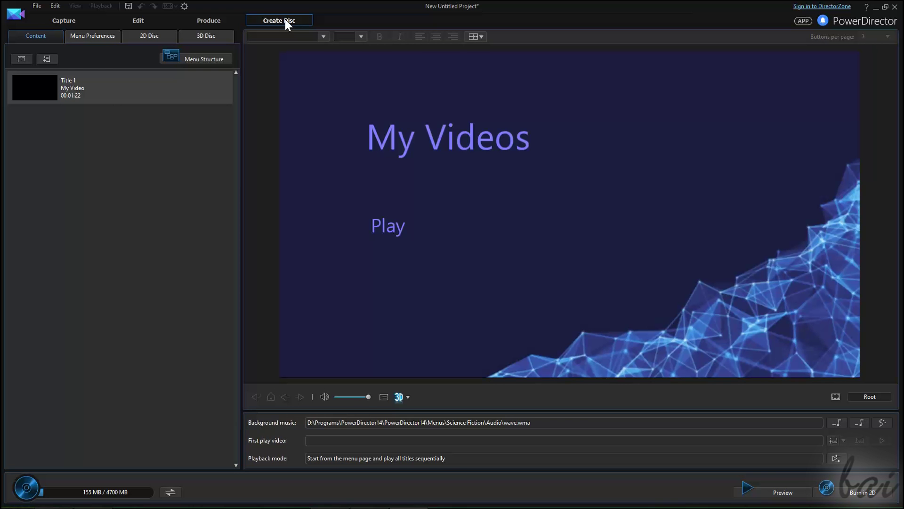
Return to the editing workspace and examine the effect, PiP object, particle and title libraries.
click(156, 21)
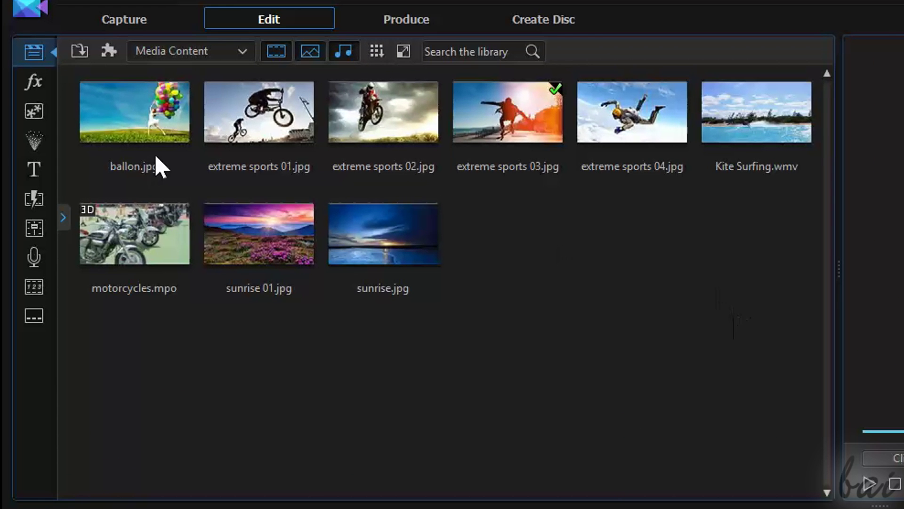
click(33, 87)
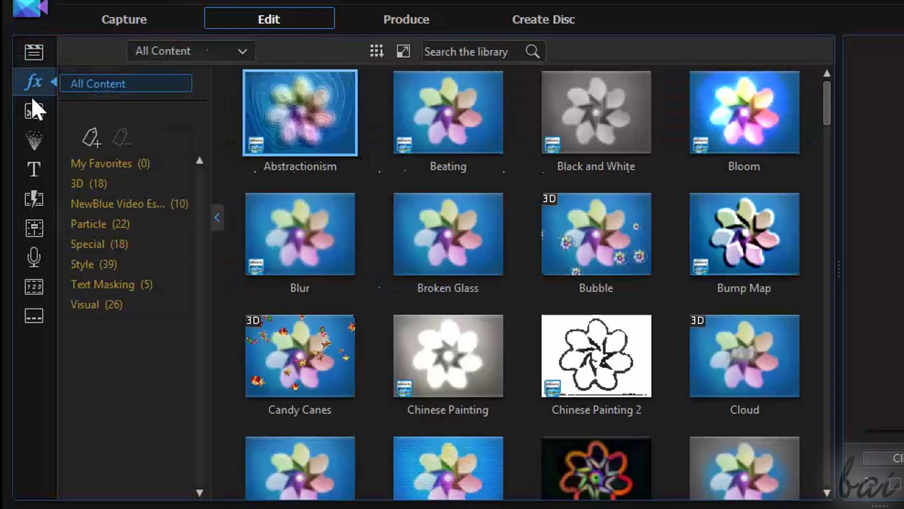
click(34, 114)
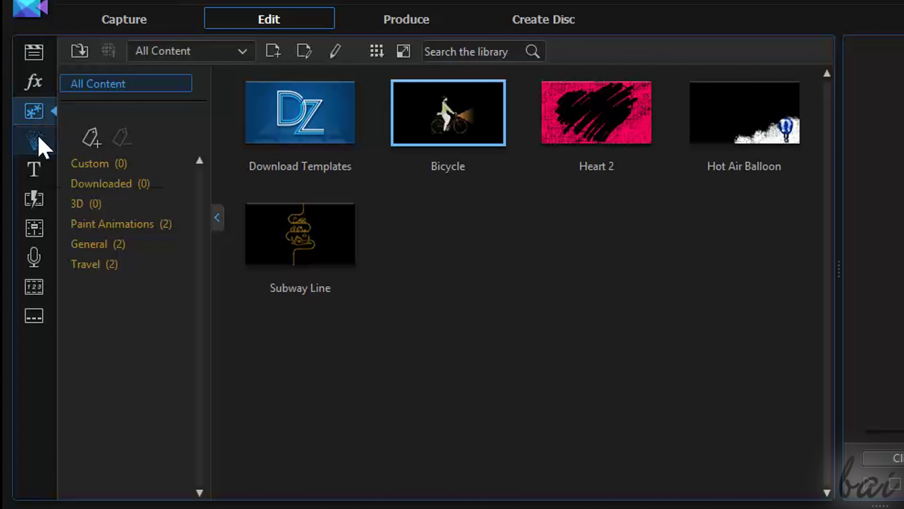
click(37, 136)
click(36, 170)
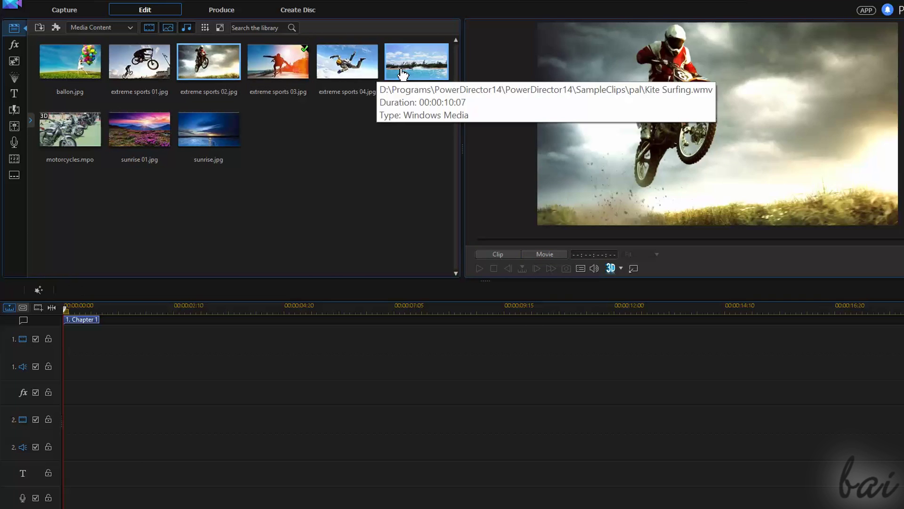
Show Kite Surfing.wmv from the media library in the preview.
click(565, 103)
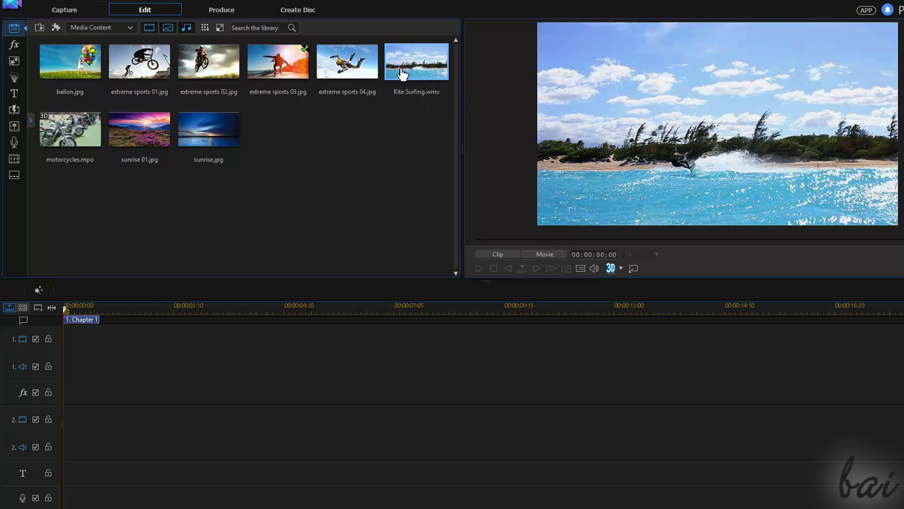
Play part of Kite Surfing.wmv in the preview and place the clip on video track 1.
click(478, 268)
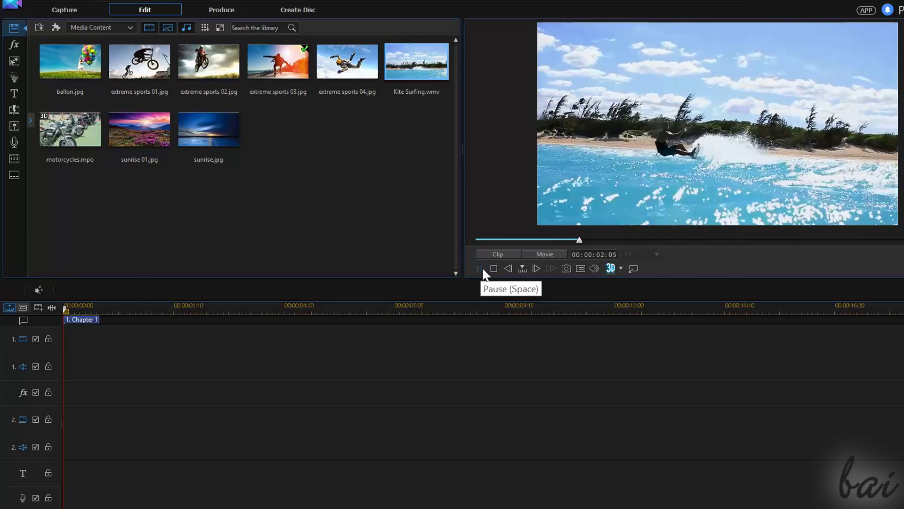
click(484, 270)
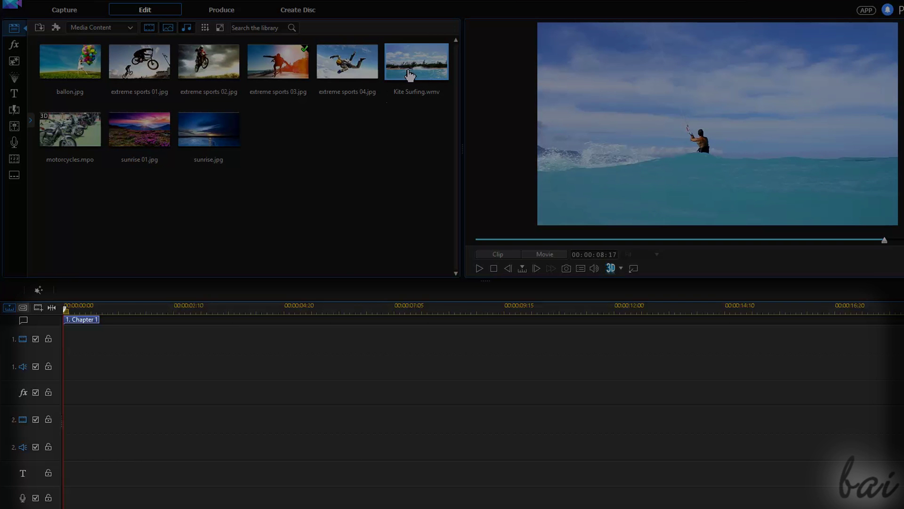
drag(403, 71, 204, 363)
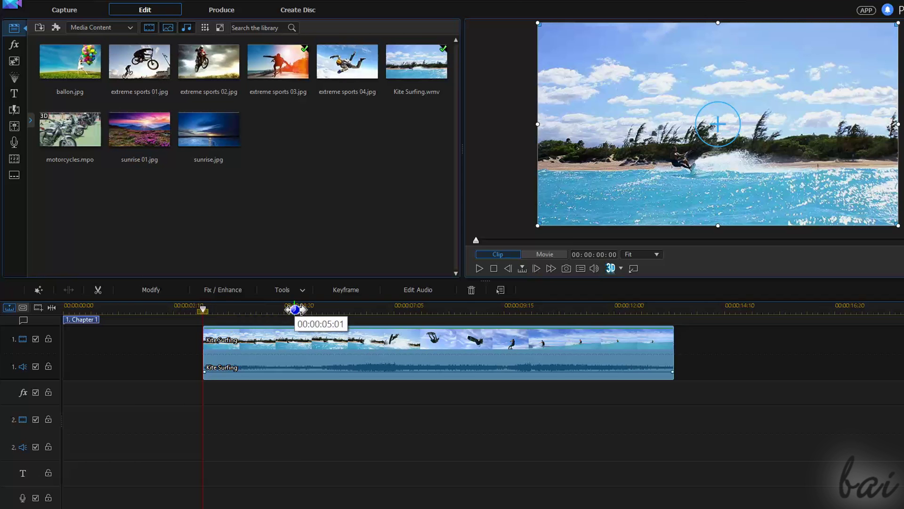
Check several frames of the Kite Surfing clip at different times along the timeline.
click(294, 310)
click(353, 311)
click(432, 310)
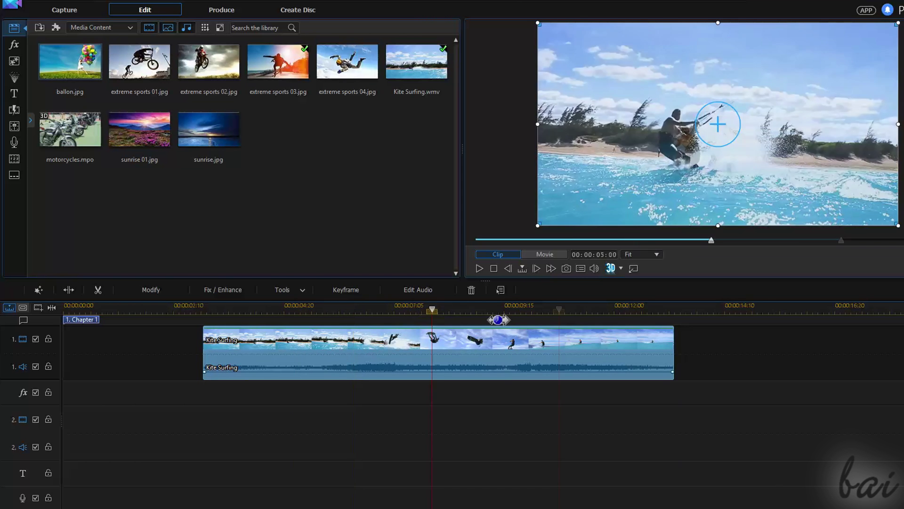
click(559, 309)
Preview the library's images one after another, from ballon.jpg through the extreme sports pictures and motorcycles.mpo to sunrise.jpg.
click(70, 61)
click(151, 62)
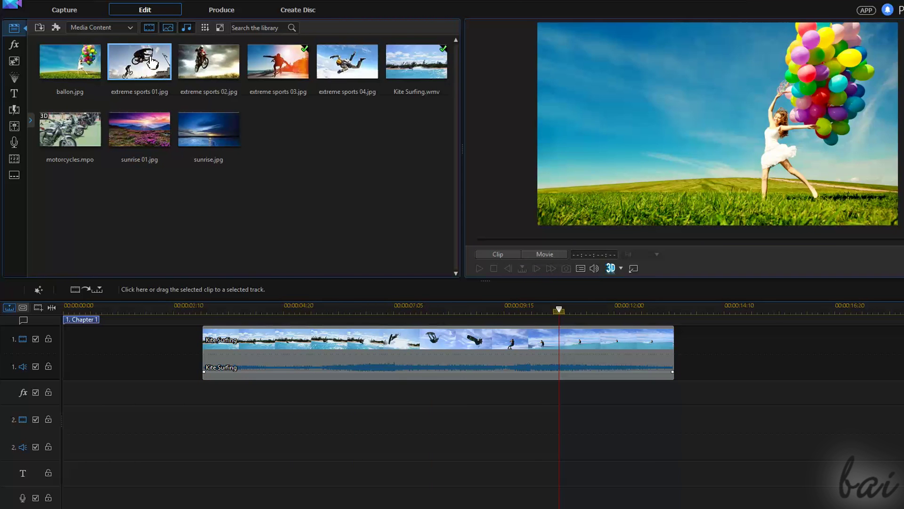
click(187, 64)
click(282, 57)
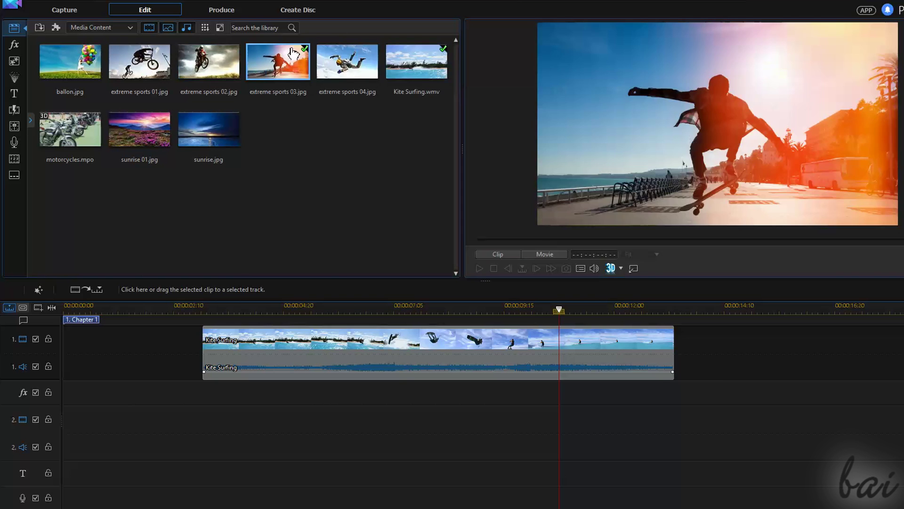
click(321, 62)
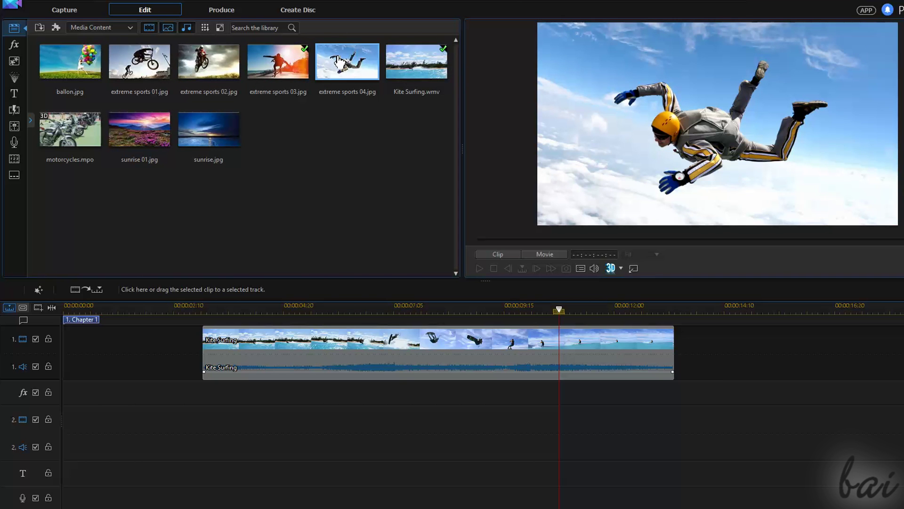
click(94, 134)
click(130, 127)
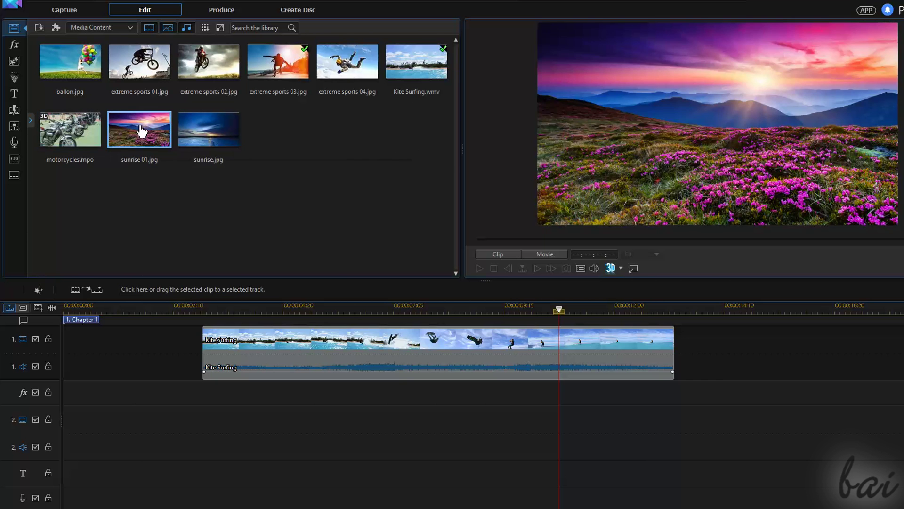
click(202, 134)
View the chapter settings, return to the media library and look through its list of content categories.
click(14, 159)
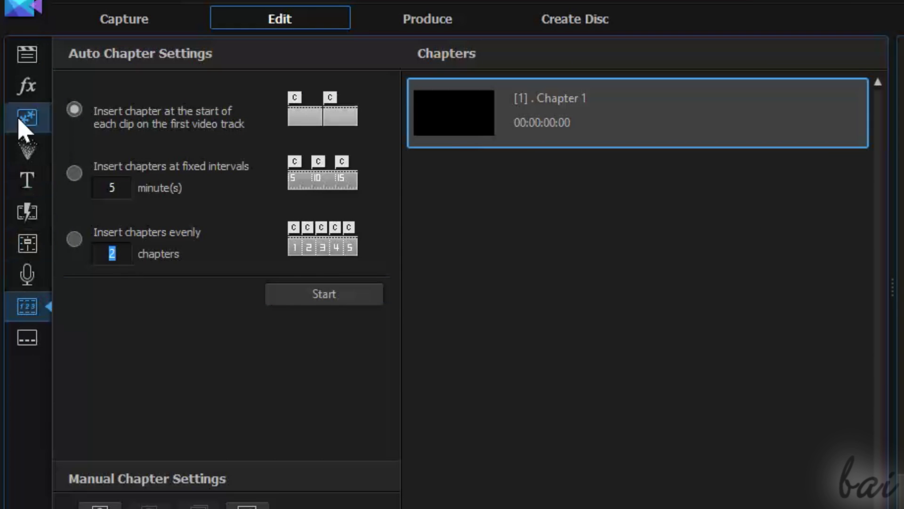
click(34, 68)
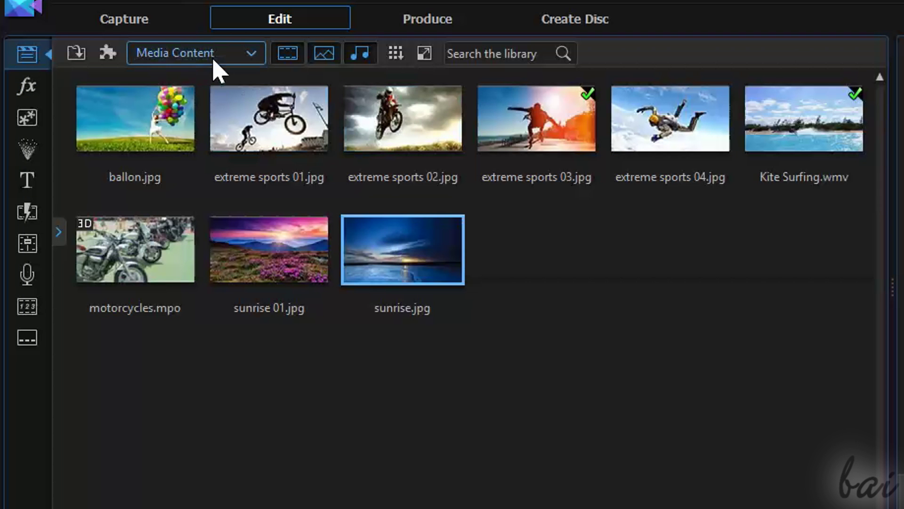
click(241, 57)
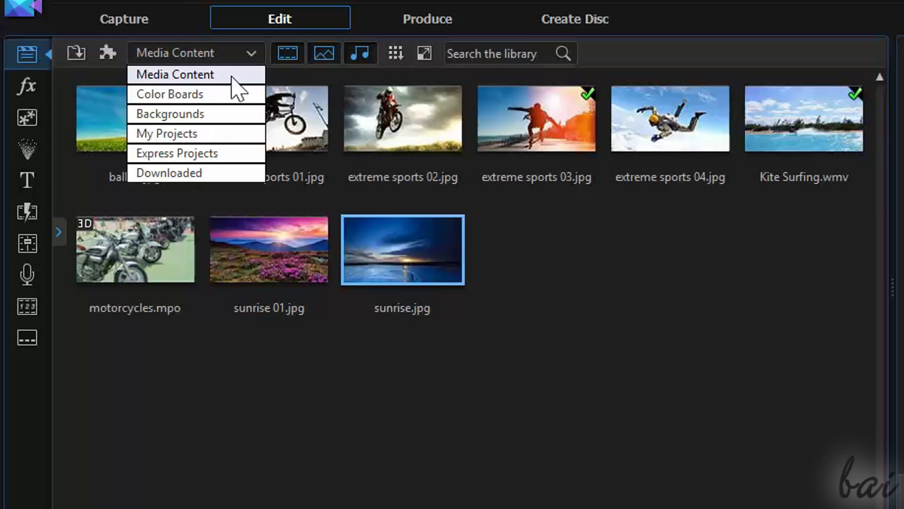
click(282, 113)
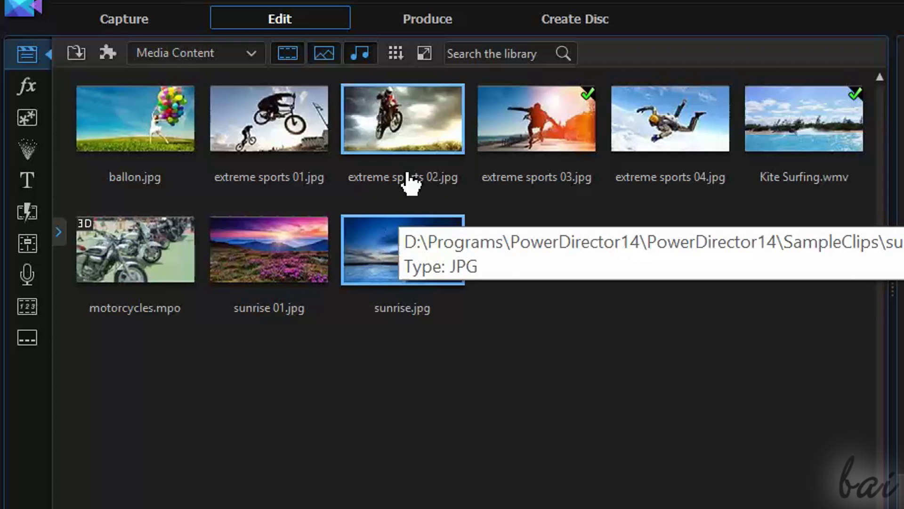
Browse the library's Color Boards, Backgrounds, My Projects and Express Projects categories, dismissing the Express Project introduction.
click(248, 52)
click(223, 94)
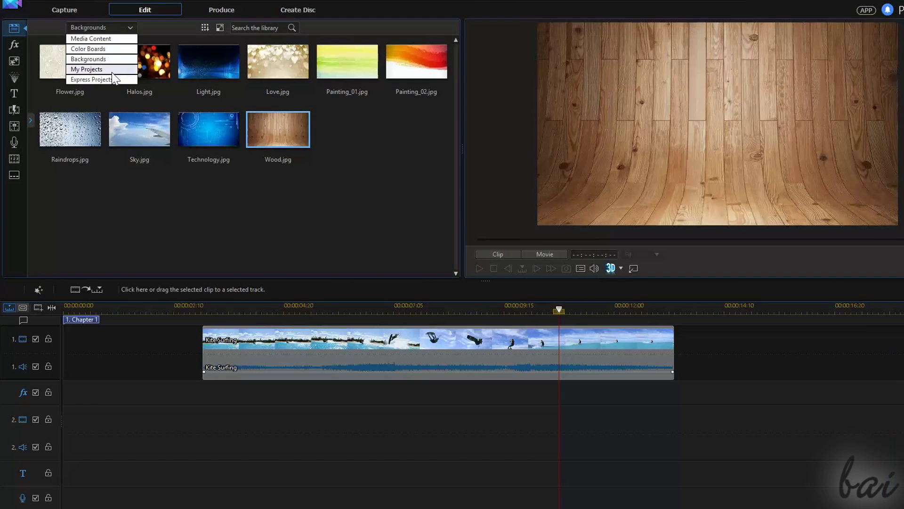
click(112, 71)
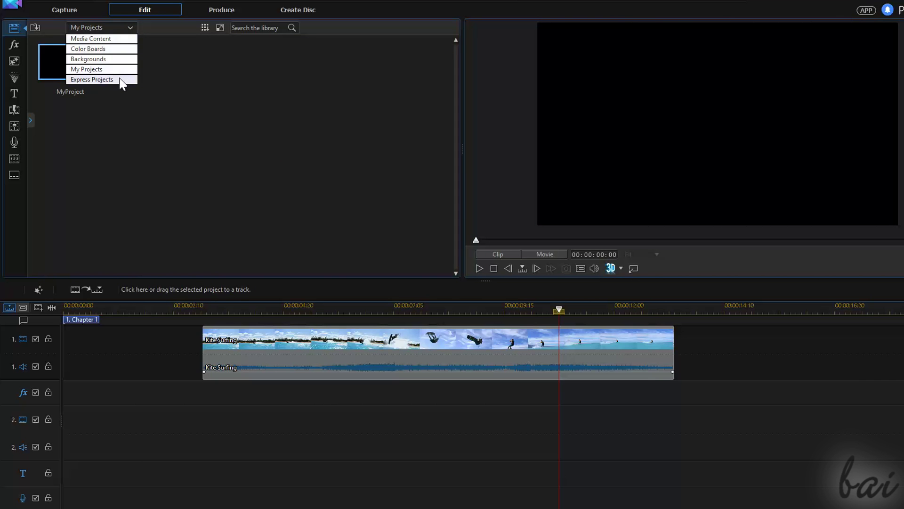
click(120, 79)
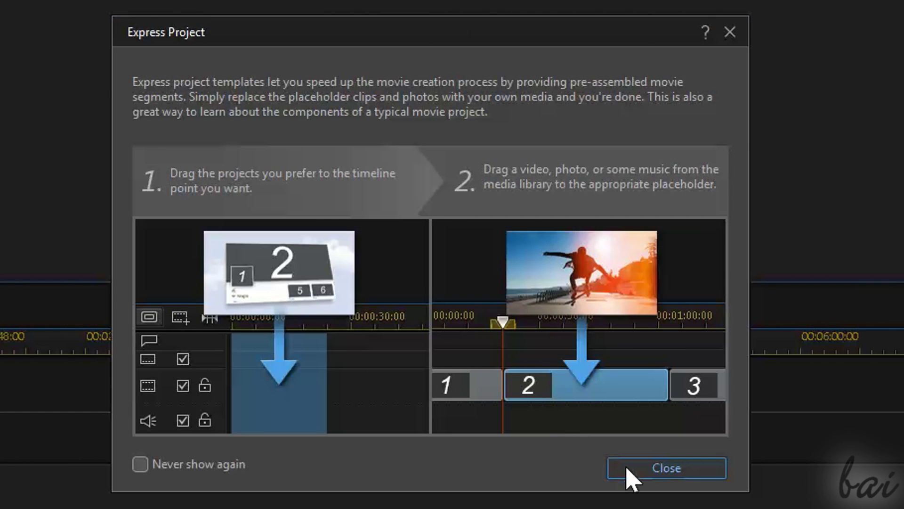
click(631, 471)
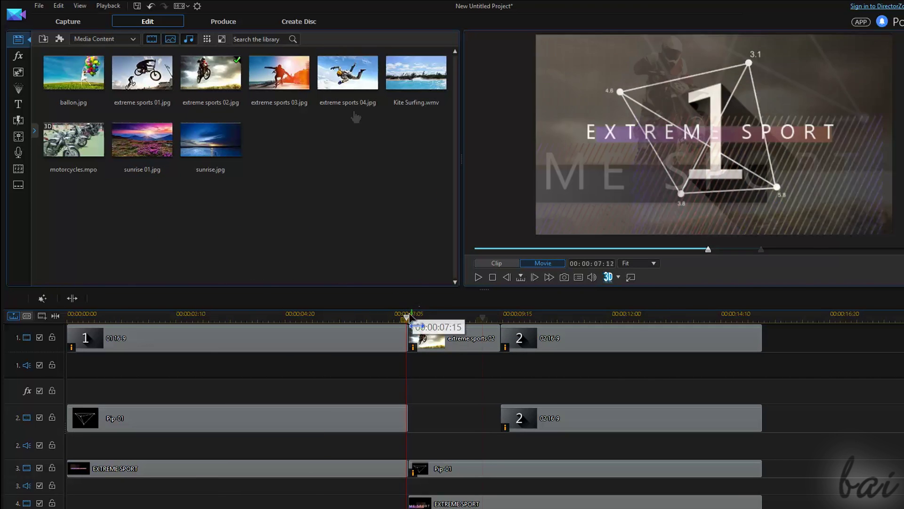
Fill placeholder 2 on video track 1 with extreme sports 04.jpg and scrub through the express project.
drag(434, 323, 558, 351)
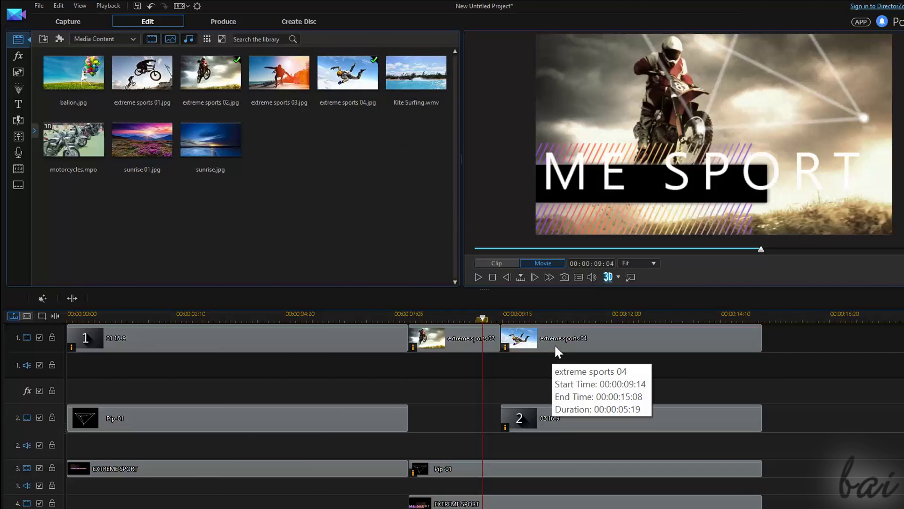
mouse_move(482, 318)
mouse_down()
mouse_move(436, 319)
mouse_move(465, 319)
mouse_up()
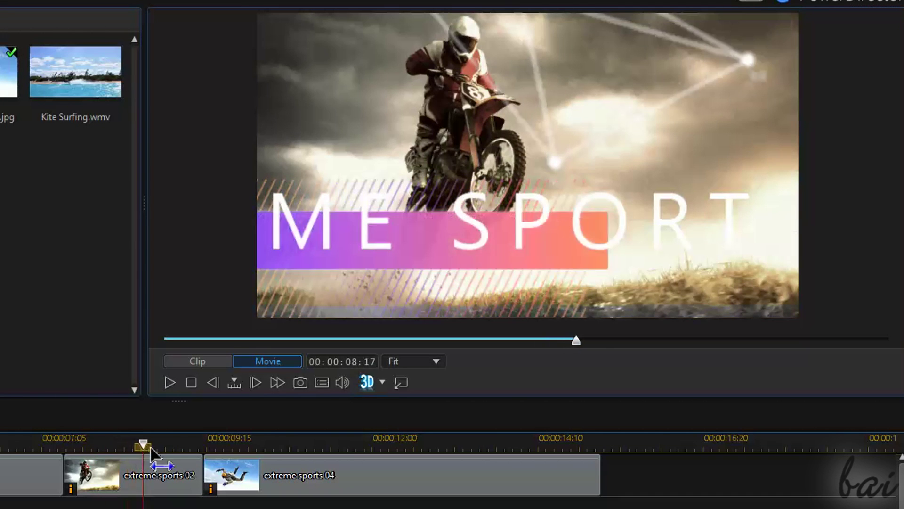
drag(151, 452, 305, 477)
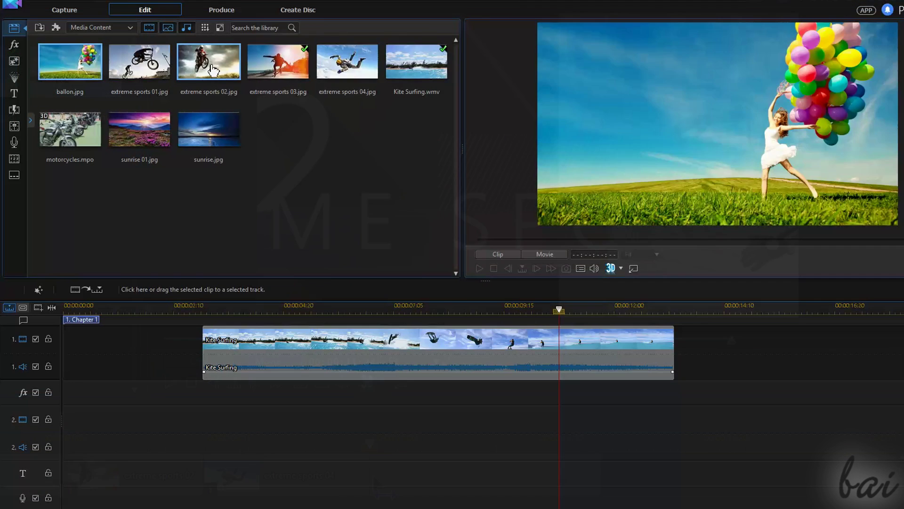
Preview extreme sports 02, 03 and 04 from the library, and play Kite Surfing.wmv.
click(209, 61)
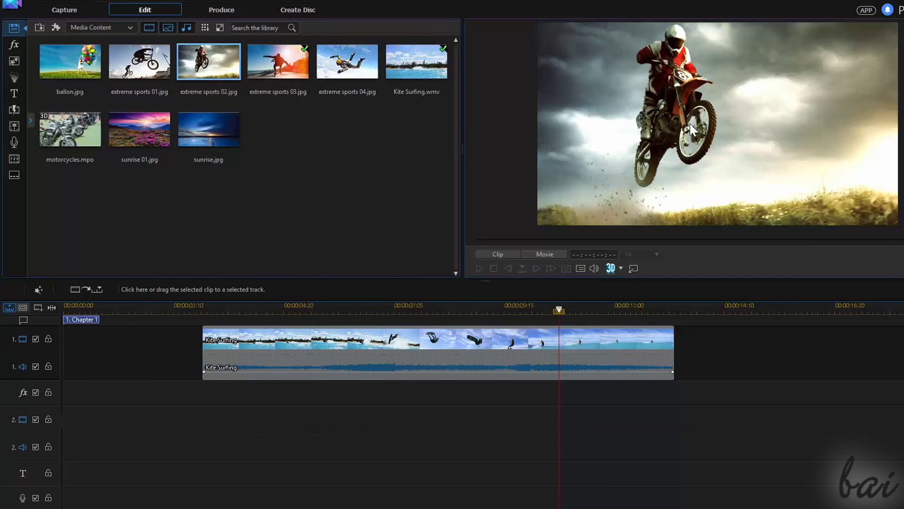
click(270, 66)
click(343, 66)
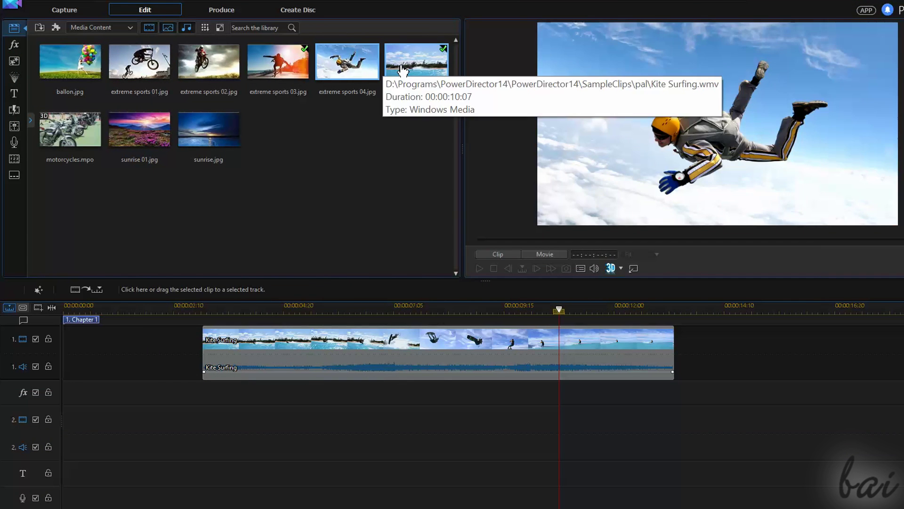
click(416, 62)
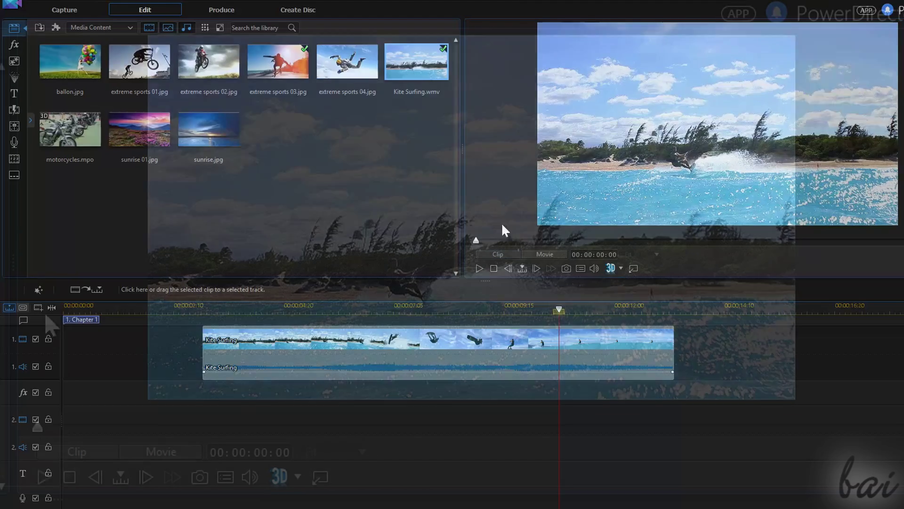
click(479, 268)
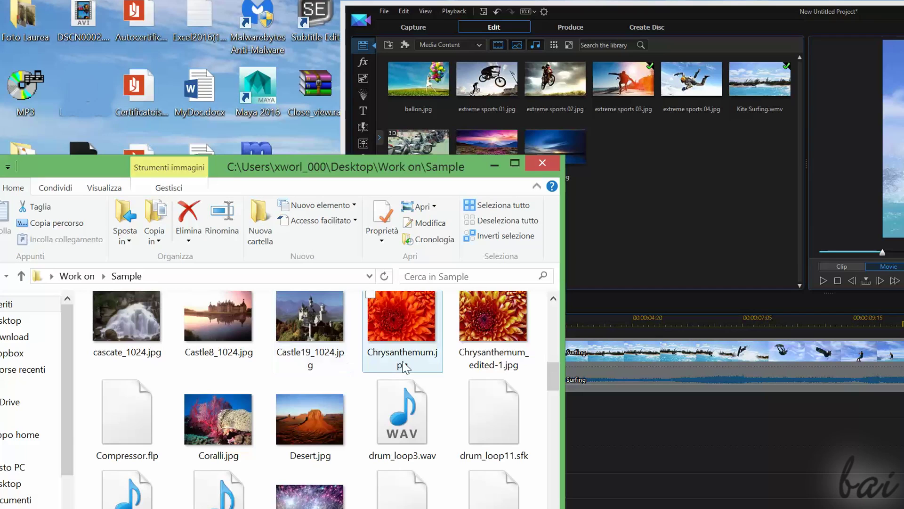
Import Desert.jpg, Coralli.jpg and drum_loop3.wav from the Sample folder into the media library.
drag(540, 295, 608, 191)
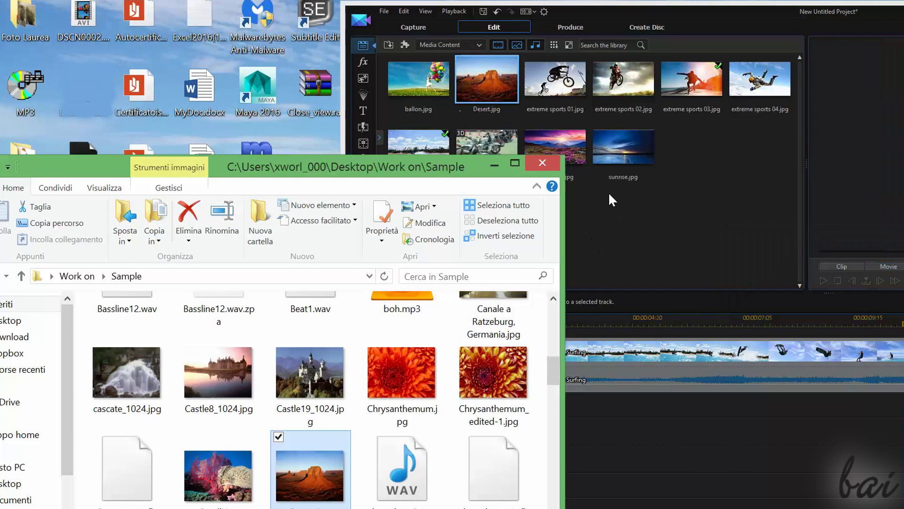
drag(236, 469, 602, 315)
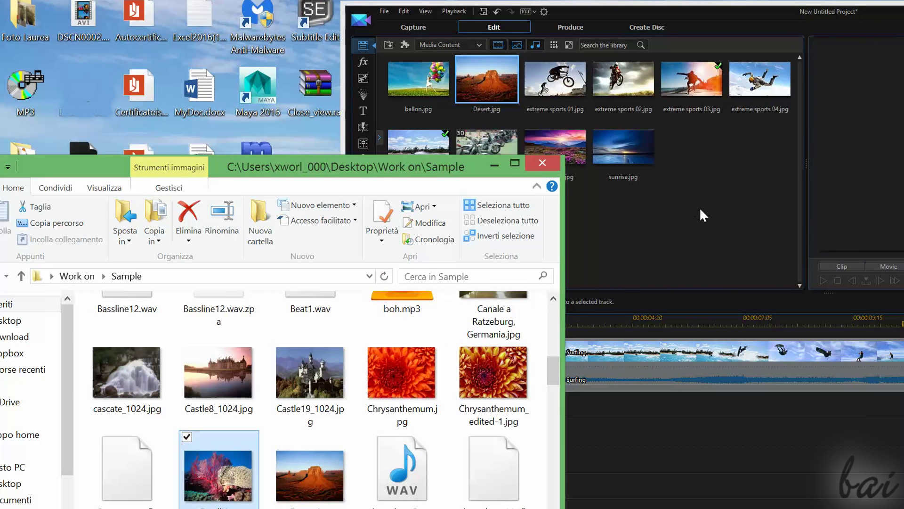
click(337, 372)
scroll(350, 386, down, 1)
drag(405, 415, 684, 205)
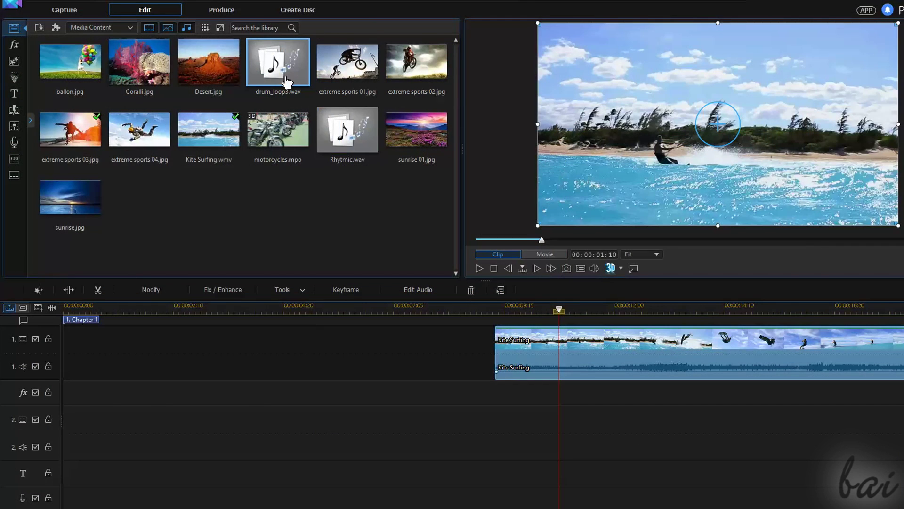
Place Rhytmic.wav on audio track 1 near the start of the timeline and play the clip.
drag(340, 136, 102, 362)
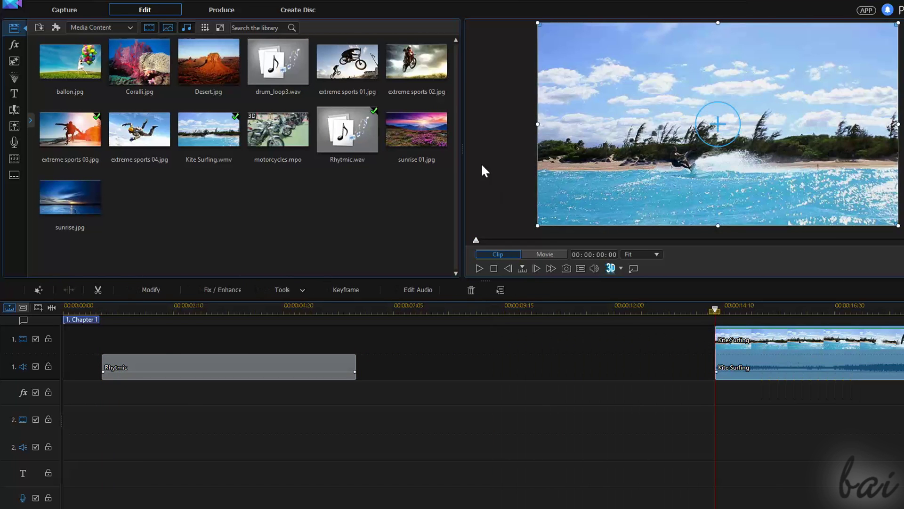
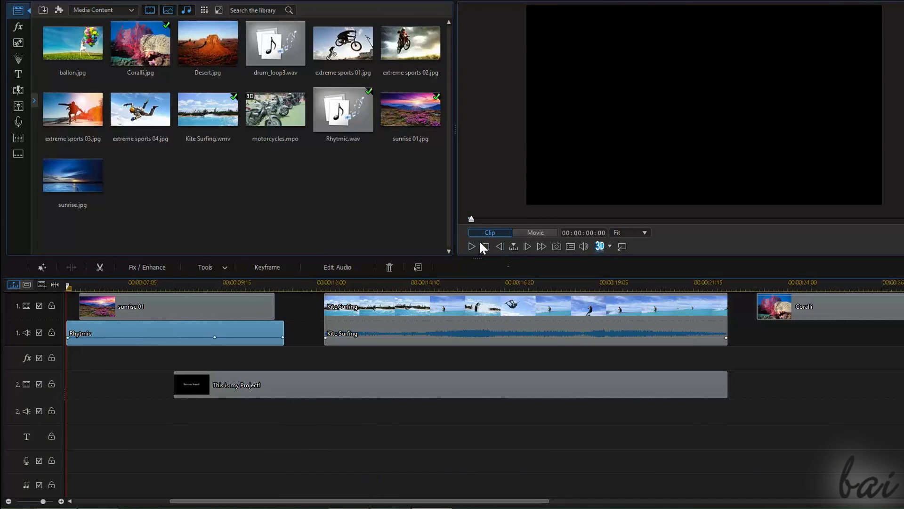
click(472, 246)
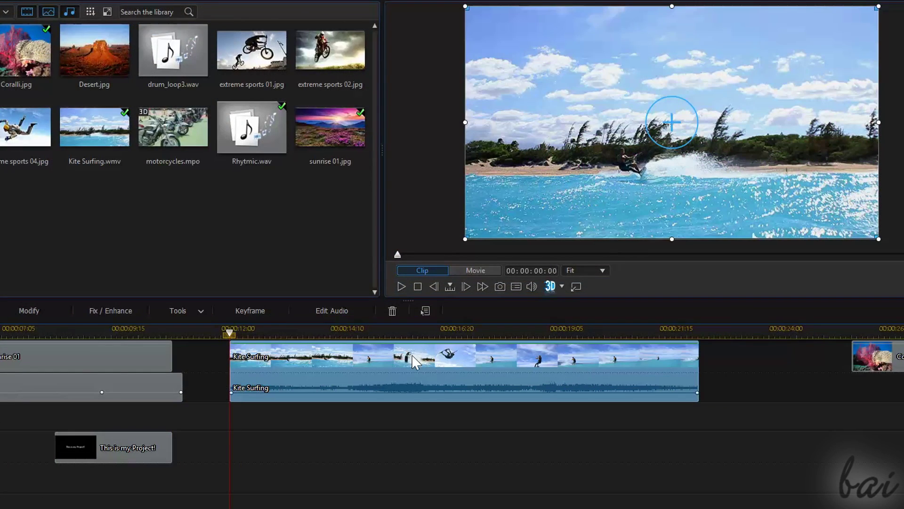
Move the Kite Surfing clip from video track 1 to track 2 and scrub to where it overlaps sunrise 01.
drag(487, 310, 485, 394)
drag(418, 459, 404, 392)
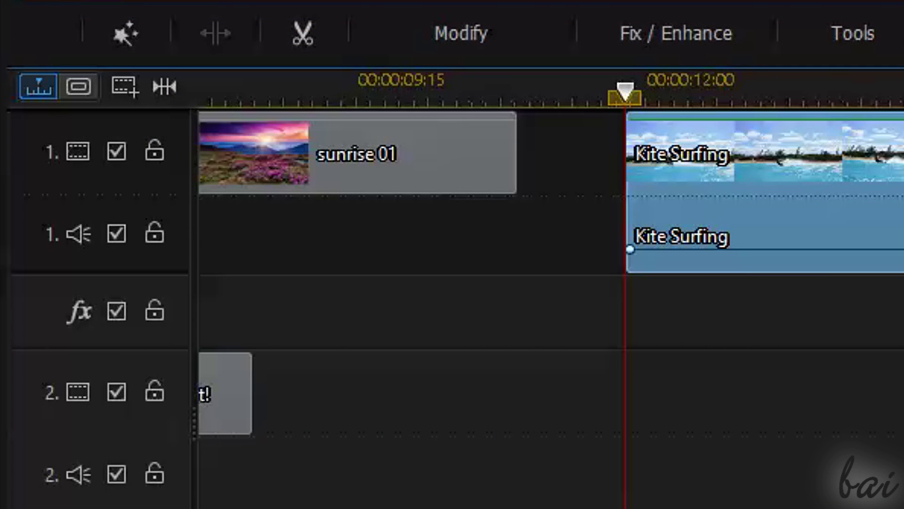
mouse_move(248, 158)
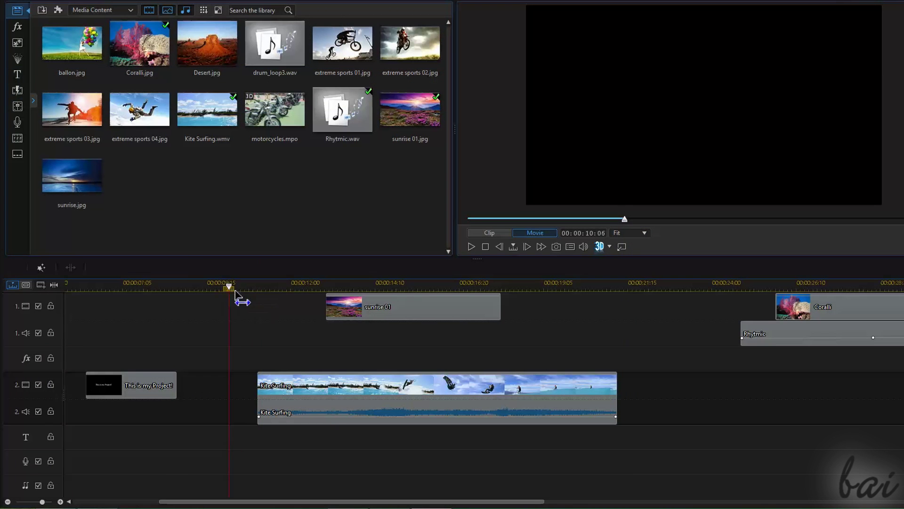
drag(260, 293, 384, 307)
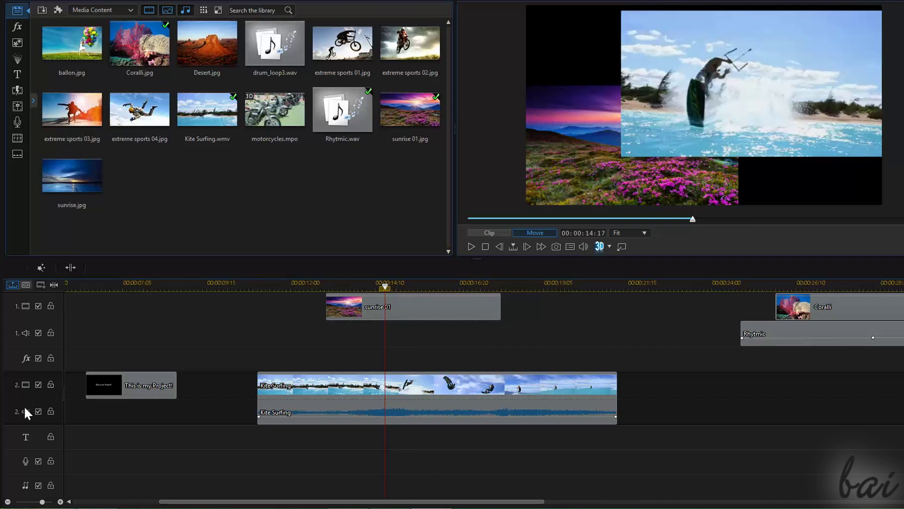
Swap the order of video tracks 1 and 2 and disable the visibility of video track 1.
drag(23, 378, 25, 335)
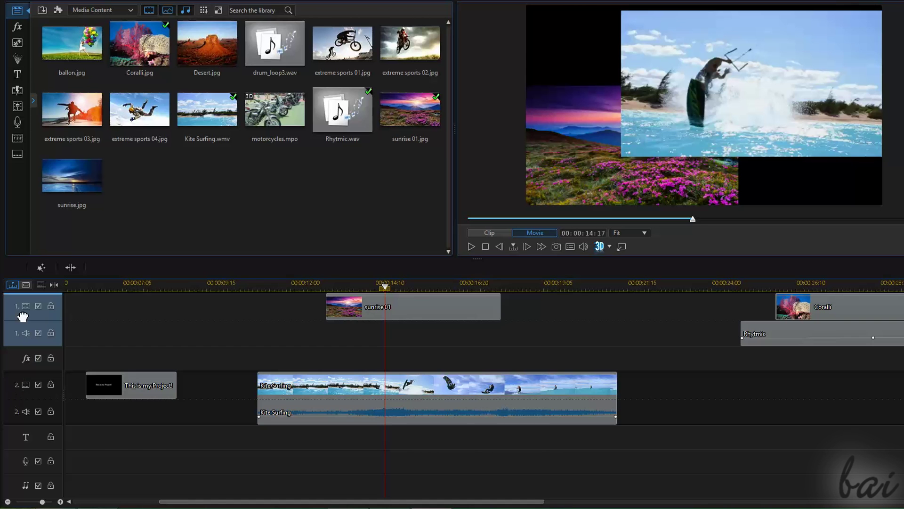
drag(22, 300, 24, 305)
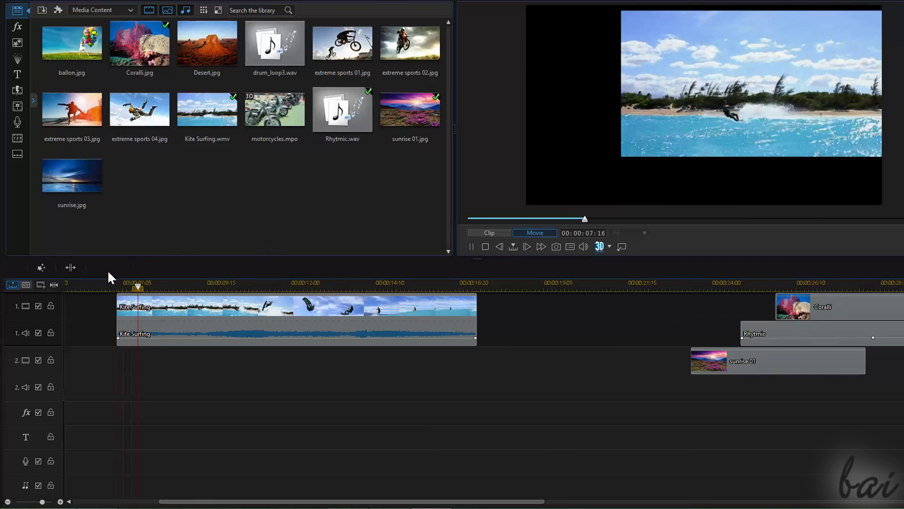
click(37, 307)
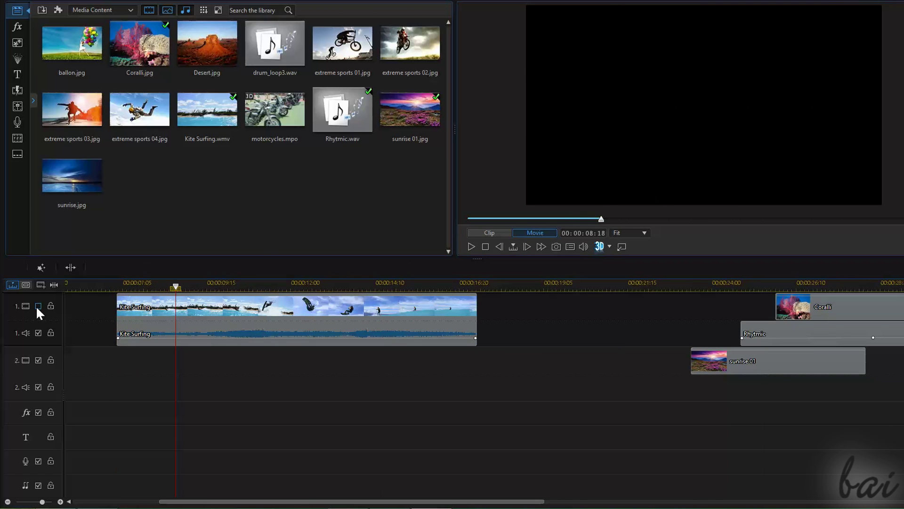
Toggle the visibility of video track 1 while playing the Kite Surfing section, and leave the track enabled.
click(38, 306)
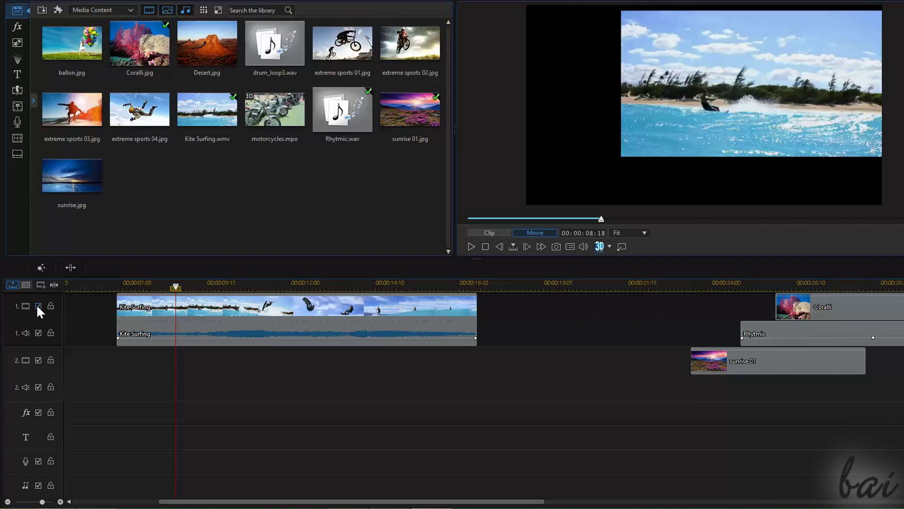
click(38, 306)
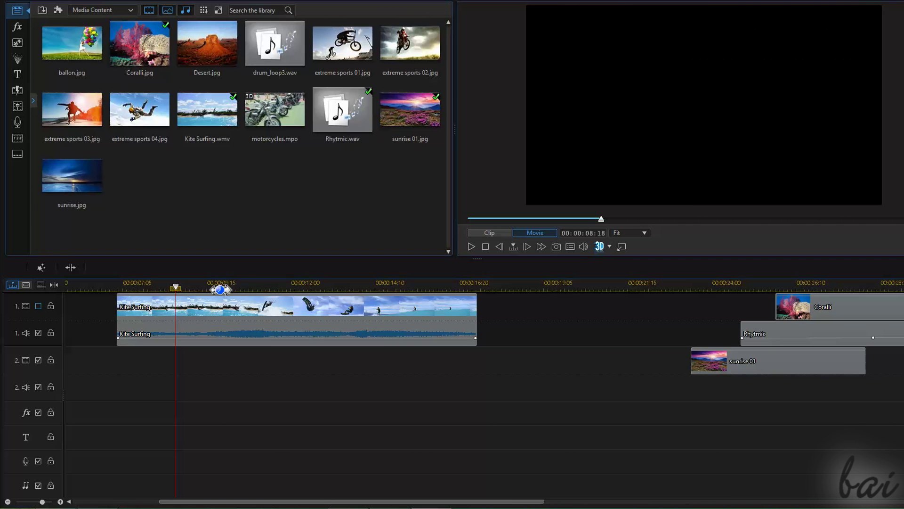
click(471, 246)
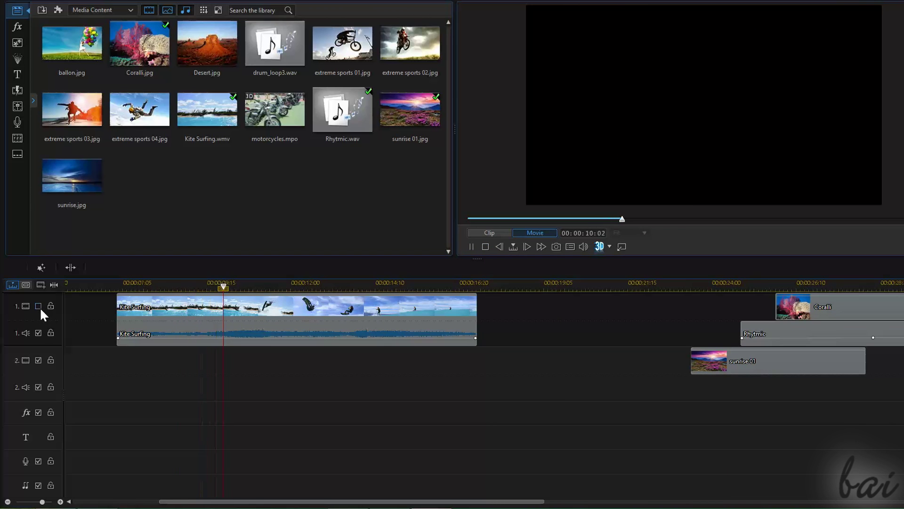
click(38, 306)
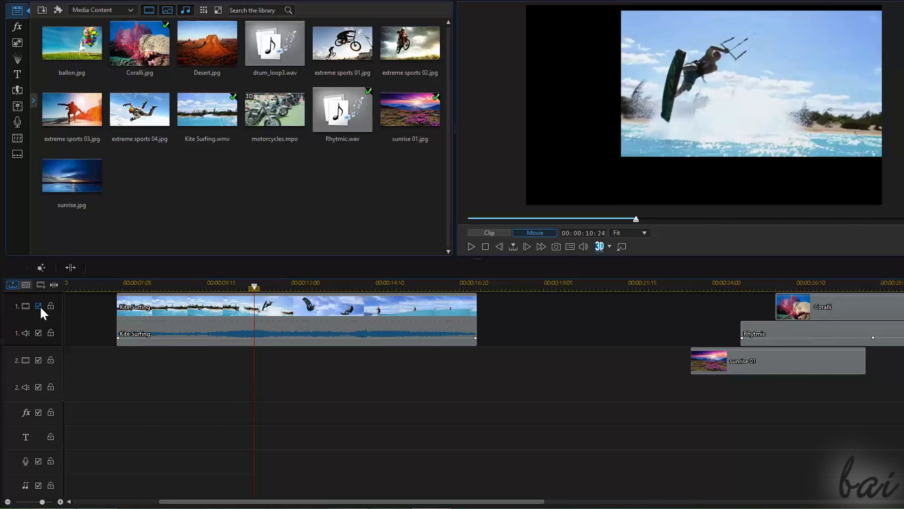
click(40, 306)
click(39, 306)
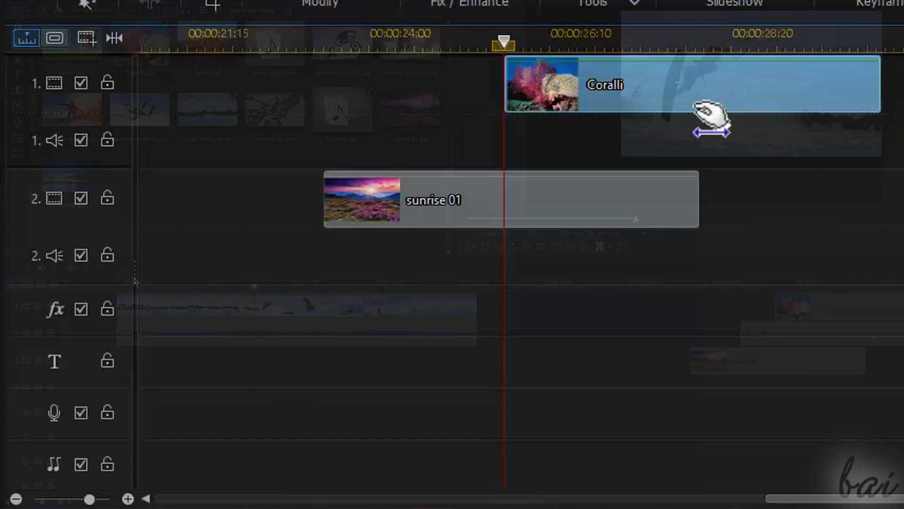
Move the Coralli clip on video track 1 earlier to about 00:00:21 and clear the sunrise 01 clip from beneath it.
drag(871, 322, 806, 309)
click(596, 212)
key(Delete)
drag(480, 107, 346, 87)
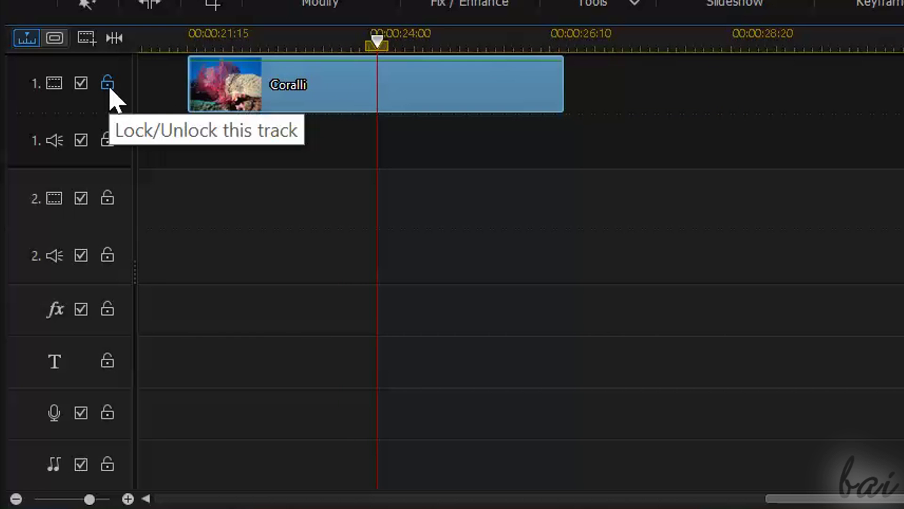
Lock and unlock video track 1, and widen the track header area to show the track names before collapsing it again.
click(107, 83)
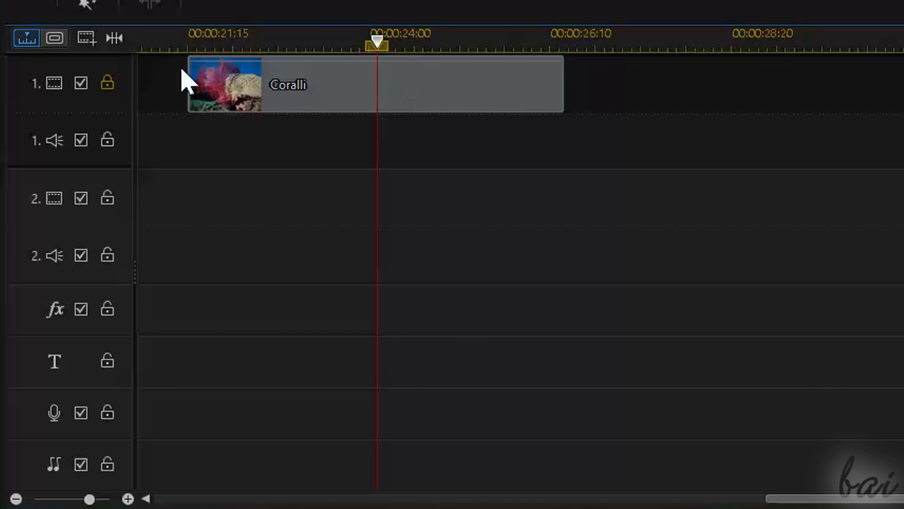
click(107, 84)
drag(130, 103, 272, 133)
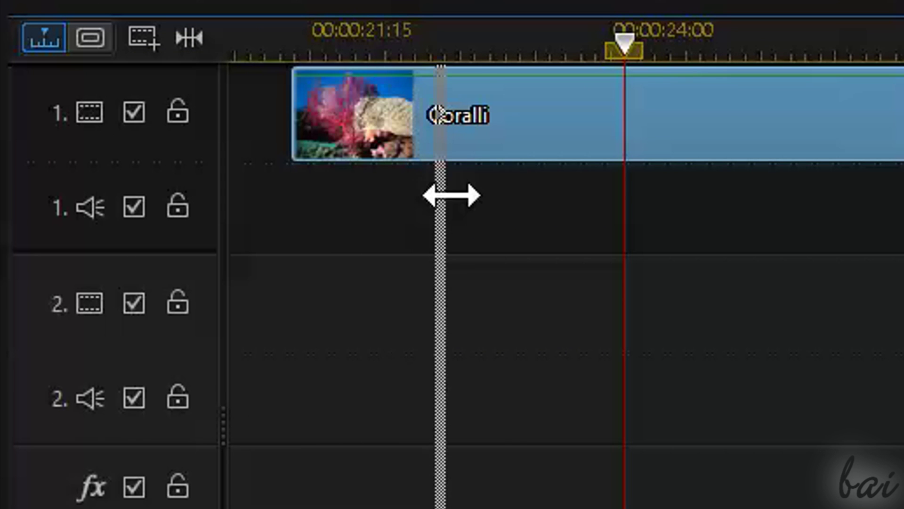
drag(451, 195, 593, 202)
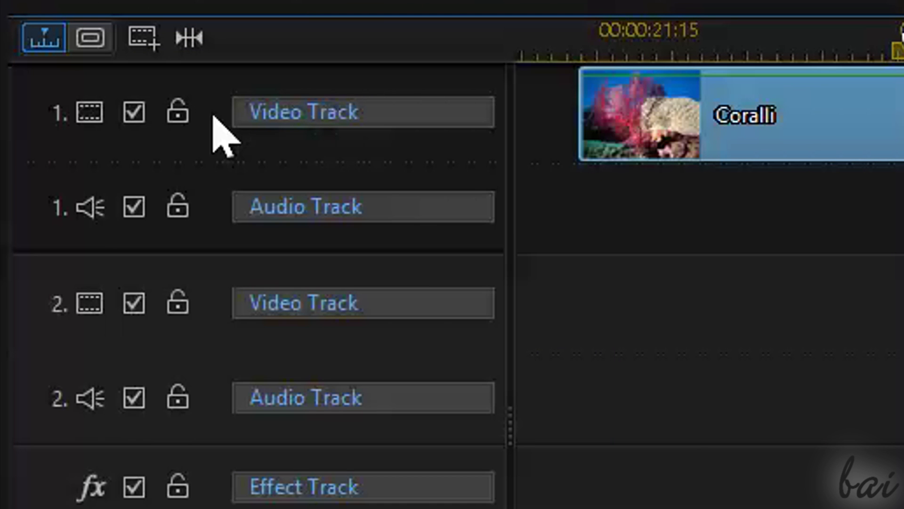
drag(510, 424, 230, 177)
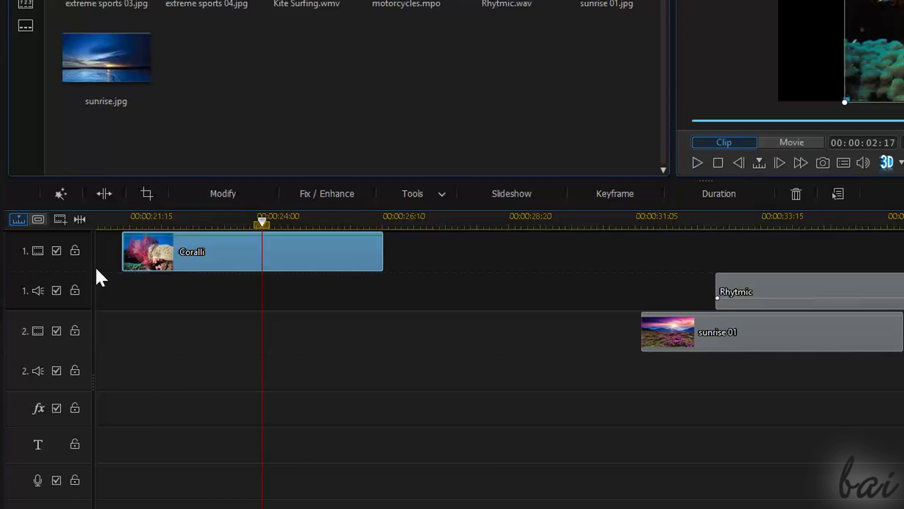
Add one video track and one audio track below track 2 with the Track Manager.
click(61, 218)
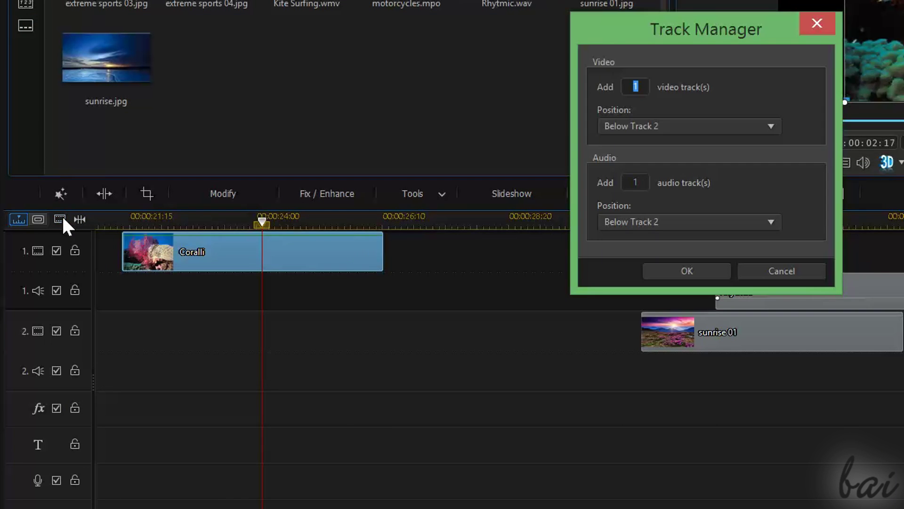
drag(685, 38, 383, 43)
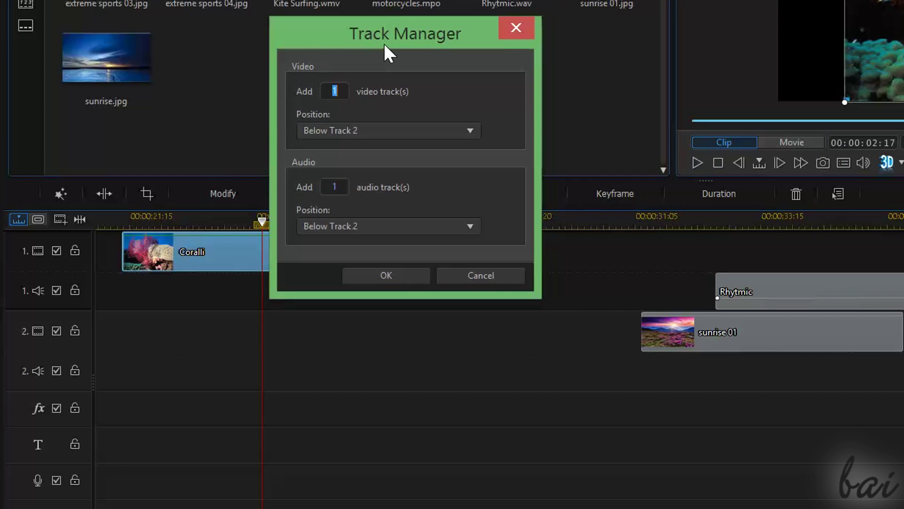
click(386, 275)
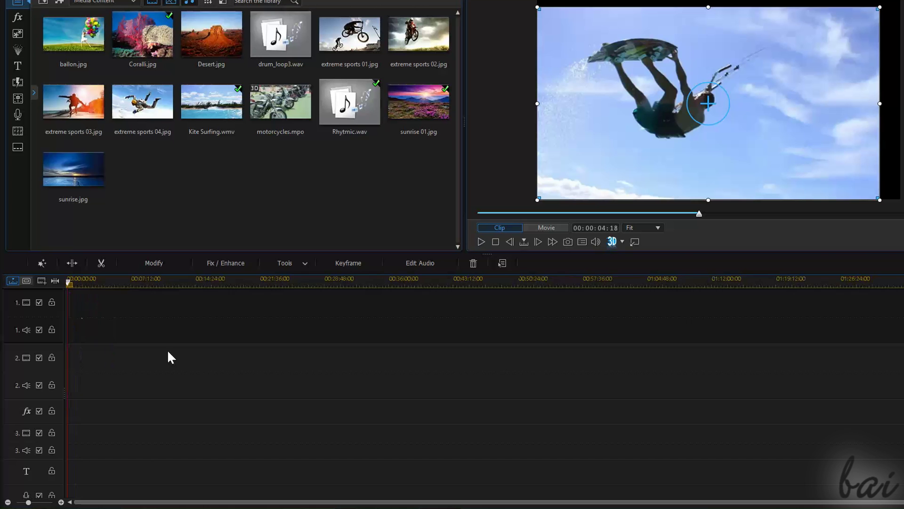
Zoom the timeline into frame level around Kite Surfing and back out, and make video and audio track 1 taller.
scroll(167, 349, up, 10)
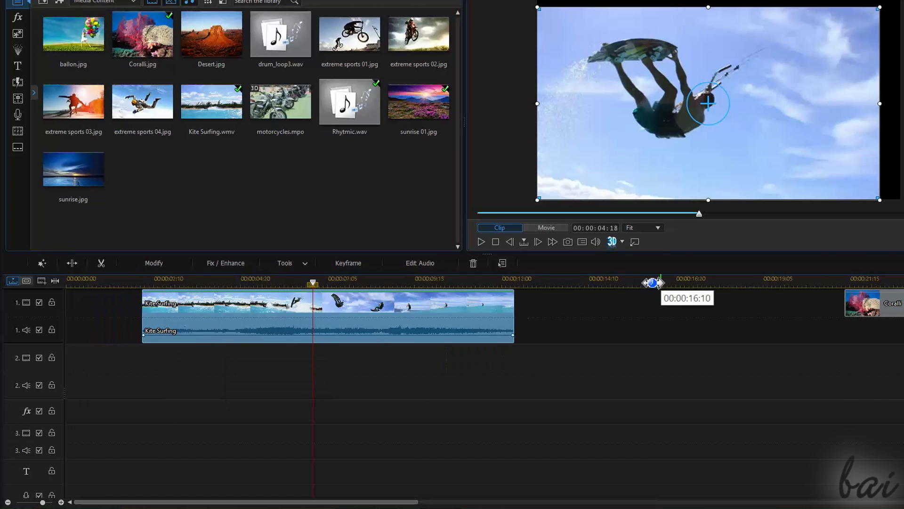
click(424, 281)
scroll(454, 318, up, 5)
scroll(458, 324, up, 2)
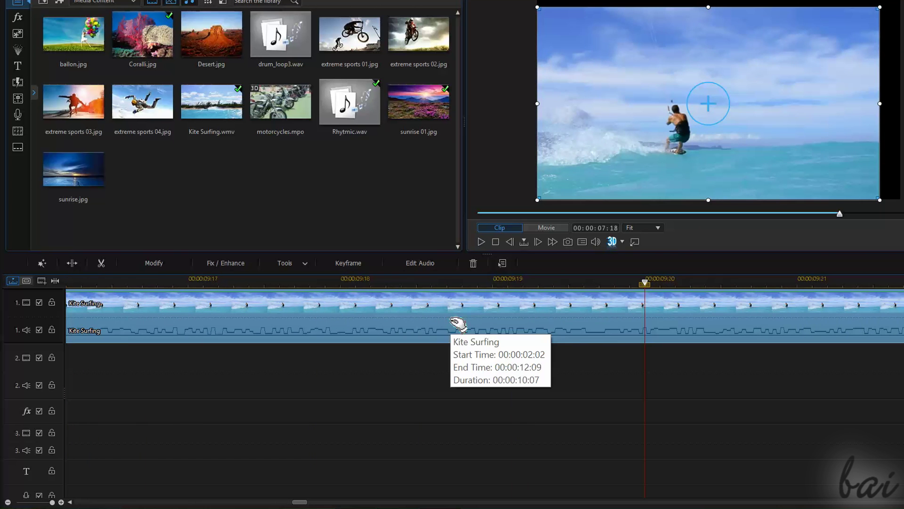
scroll(457, 324, down, 6)
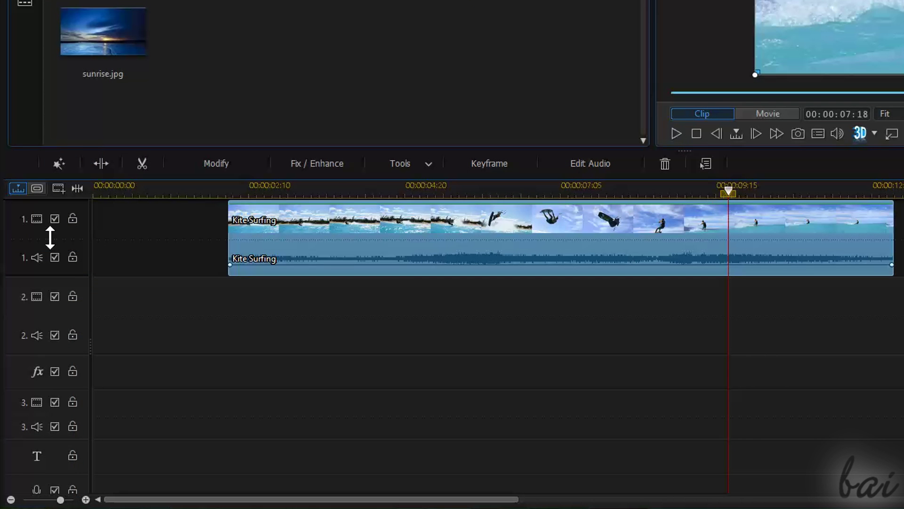
drag(49, 238, 50, 279)
drag(54, 318, 55, 374)
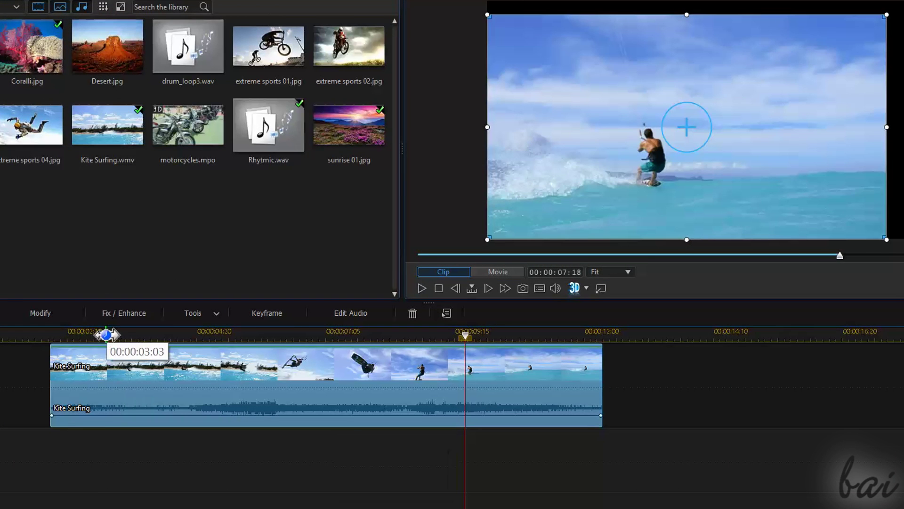
Move the playhead to several points of the Kite Surfing clip and scrub through it to preview different frames.
click(106, 335)
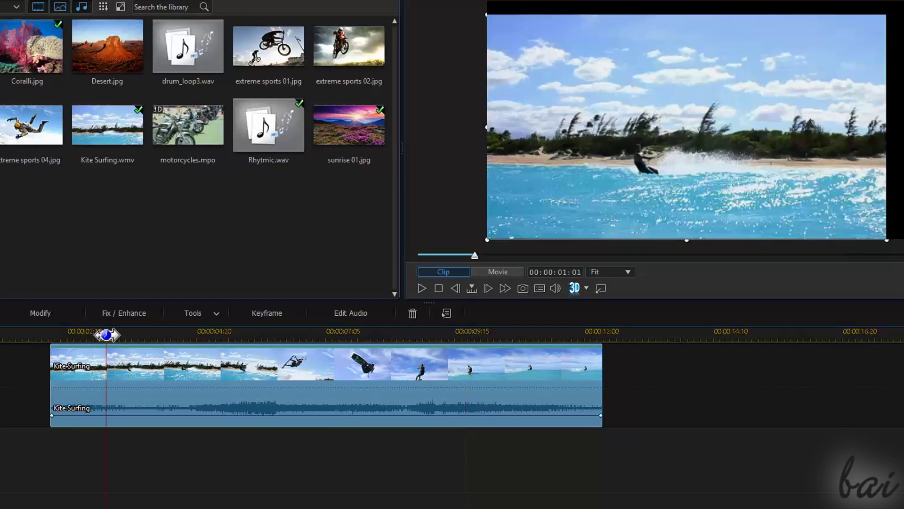
click(157, 338)
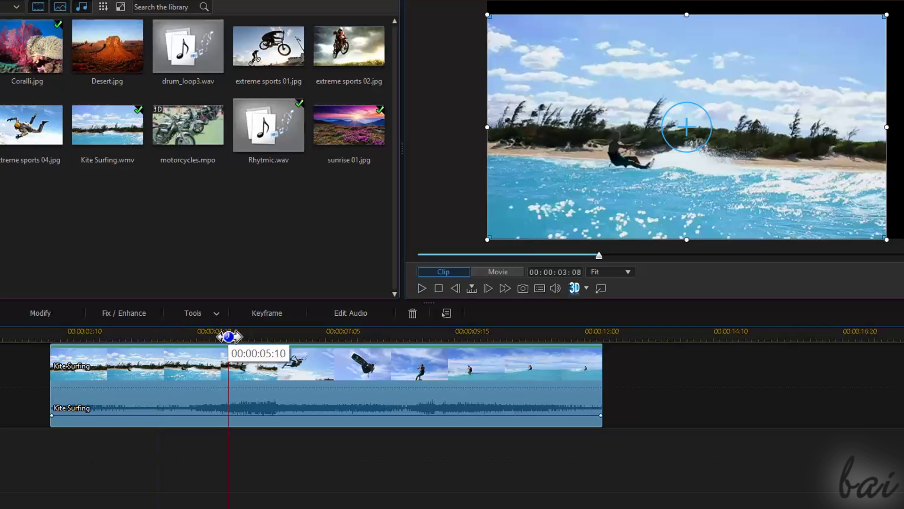
click(228, 336)
click(320, 335)
drag(320, 334, 429, 334)
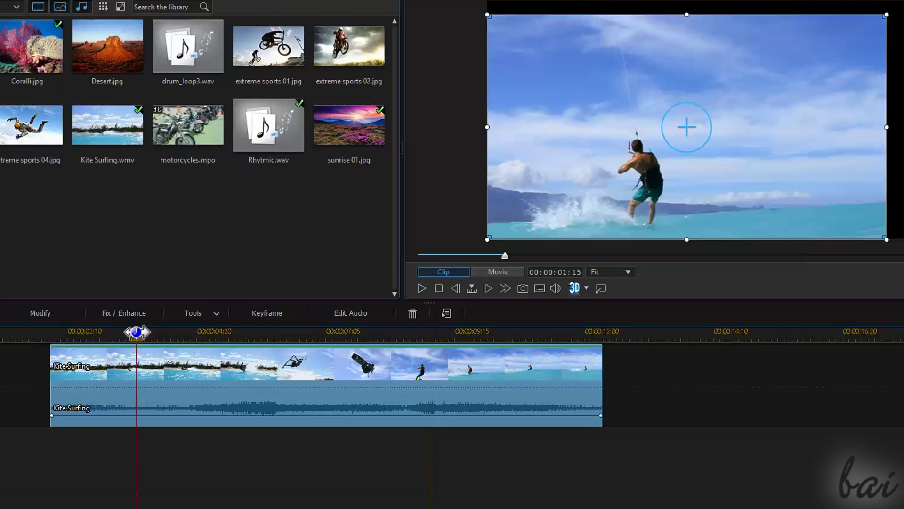
click(135, 332)
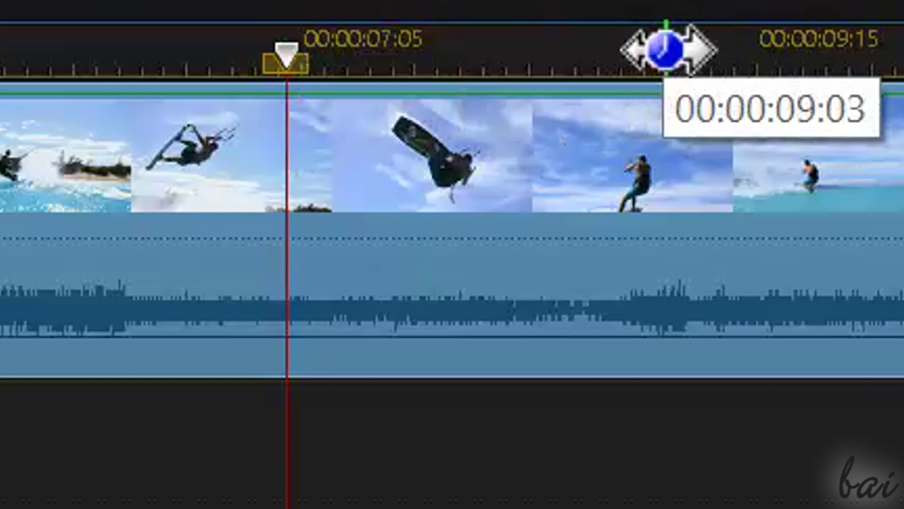
click(666, 50)
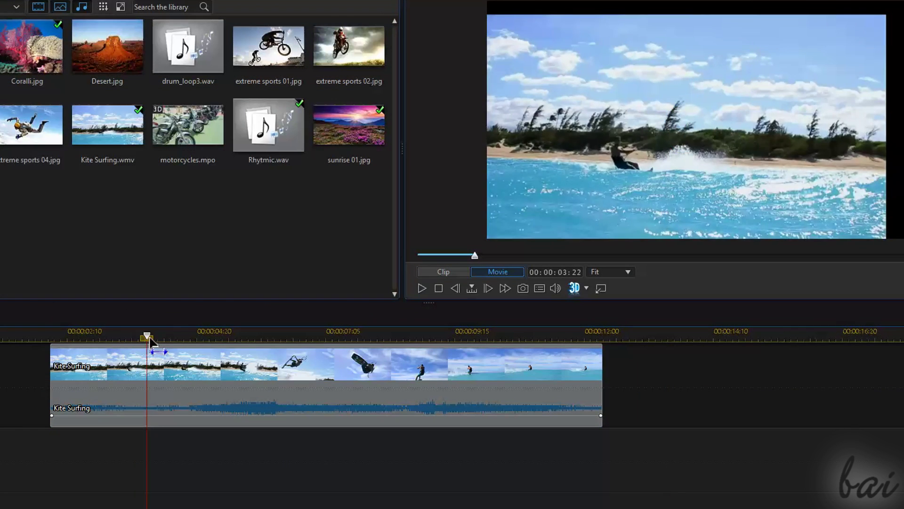
drag(145, 339, 354, 401)
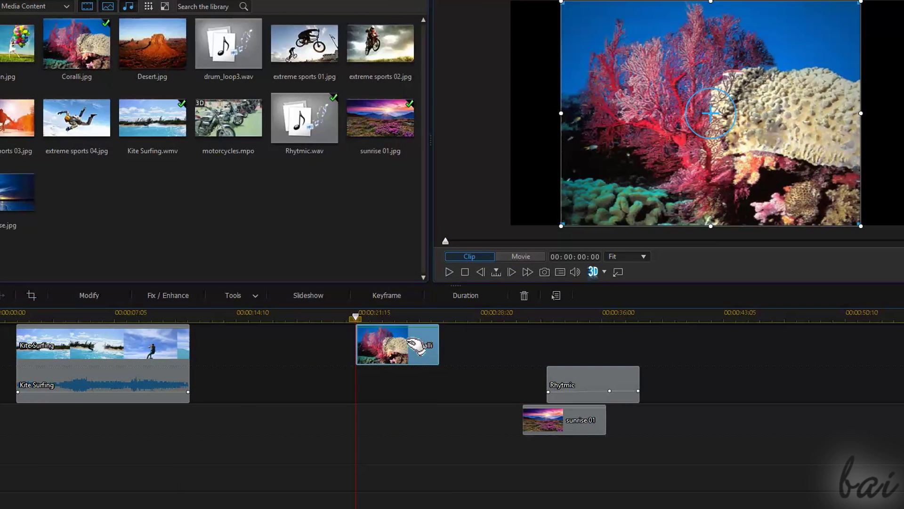
Try moving the Coralli clip around, and shift Kite Surfing with its linked audio to start at about 00:00:02.
drag(407, 346, 399, 400)
drag(394, 361, 394, 360)
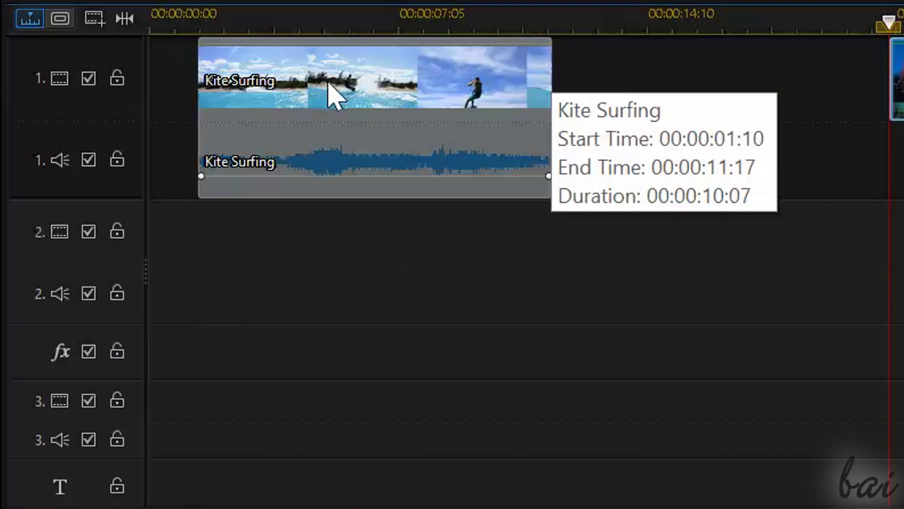
drag(84, 350, 202, 356)
drag(577, 102, 468, 156)
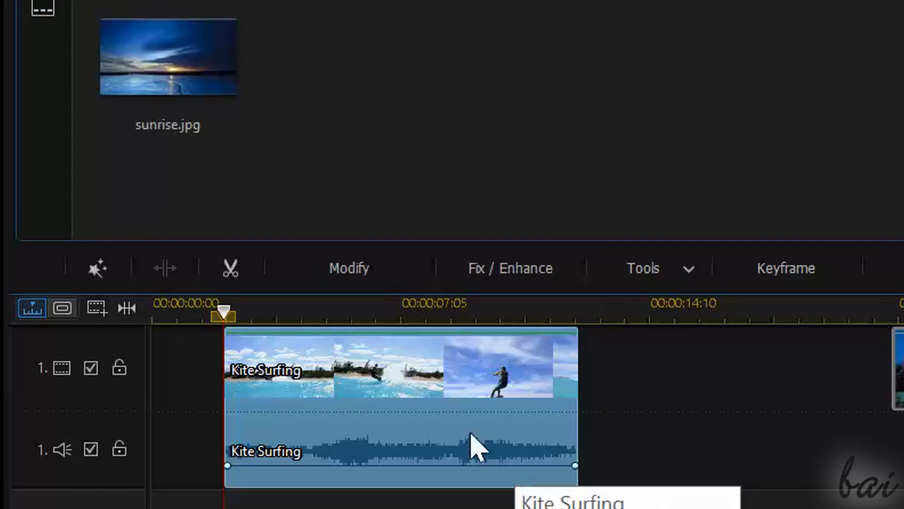
Unlink the video and audio of the Kite Surfing clip and move each part separately along track 1.
right_click(330, 381)
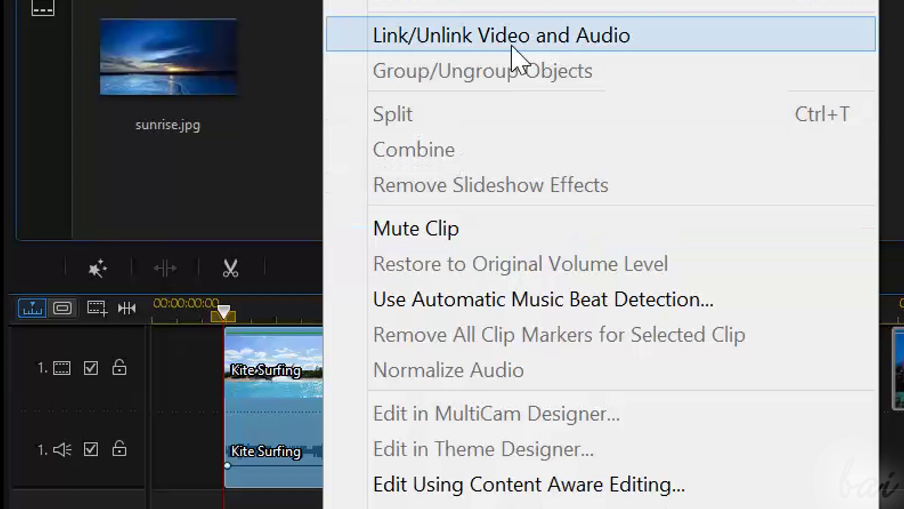
click(541, 38)
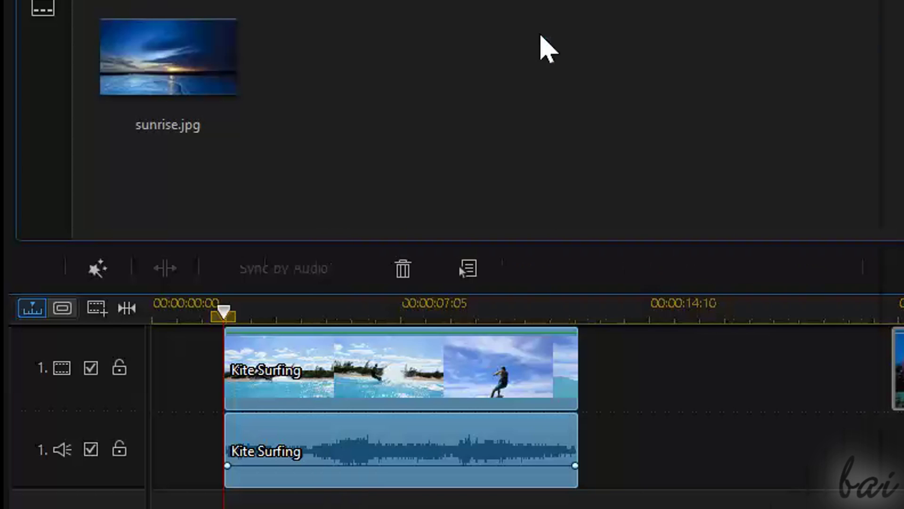
click(466, 459)
drag(418, 450, 609, 451)
drag(543, 365, 485, 370)
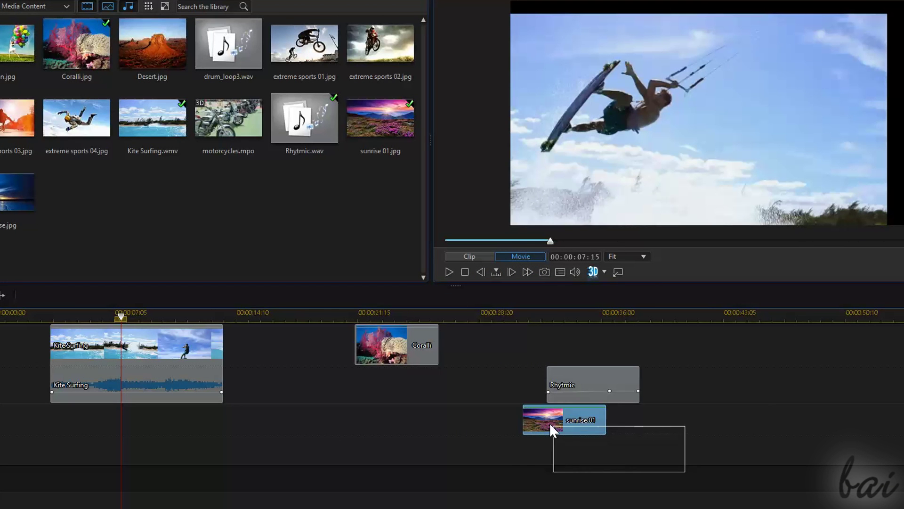
Select the Kite Surfing, Coralli, Rhytmic and sunrise 01 clips together and move them so Kite Surfing starts at 00:00:02:21.
drag(551, 425, 488, 401)
drag(438, 384, 128, 332)
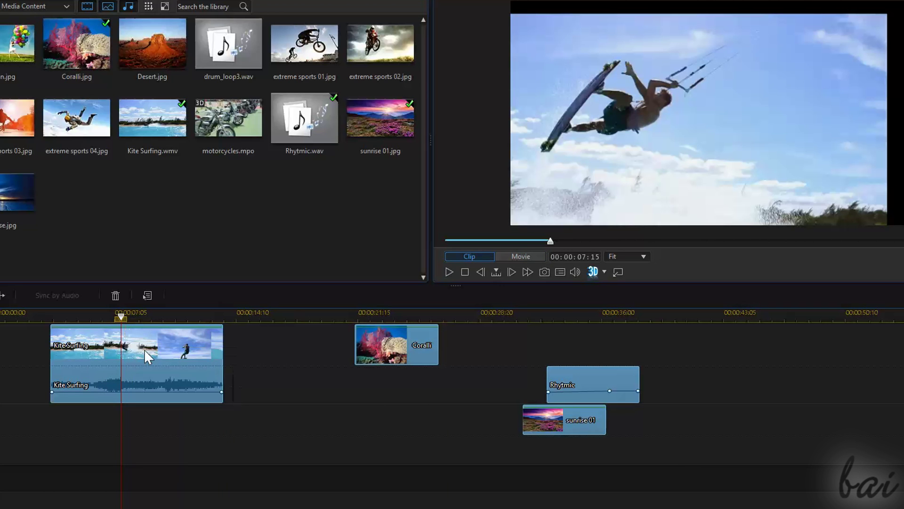
drag(167, 357, 422, 382)
drag(438, 348, 171, 353)
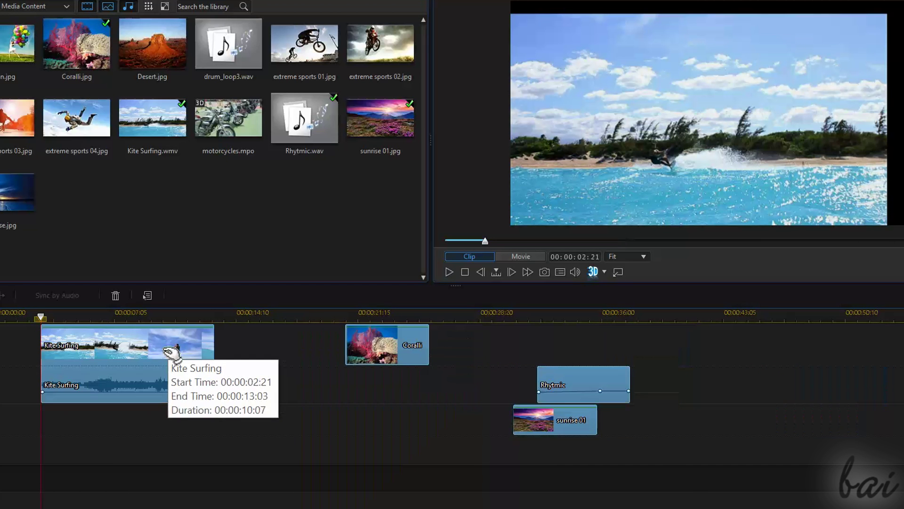
Move the playhead back to 00:00:02:22 at the start of the Kite Surfing clip.
click(54, 314)
scroll(115, 356, up, 3)
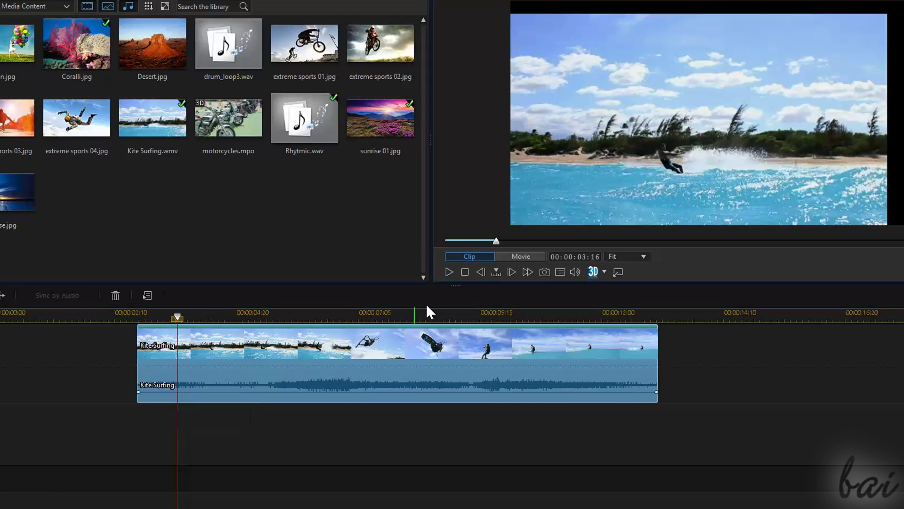
drag(177, 317, 136, 316)
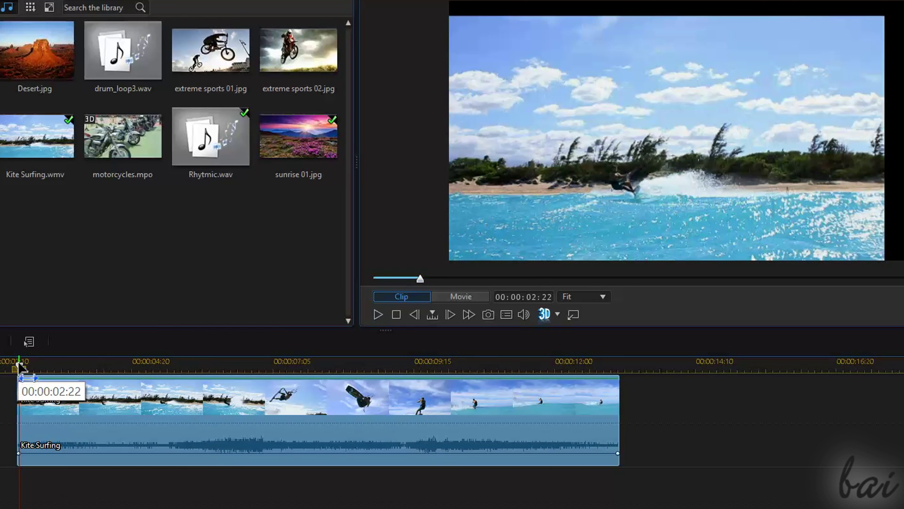
Play the movie preview, pause it at 00:00:09:21, and capture that frame as a JPG named Snapshot.
click(396, 314)
click(378, 314)
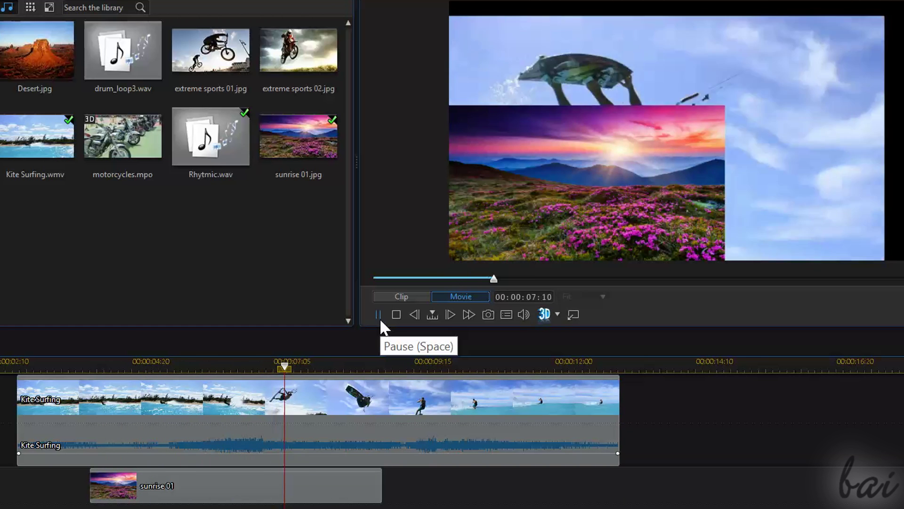
click(378, 314)
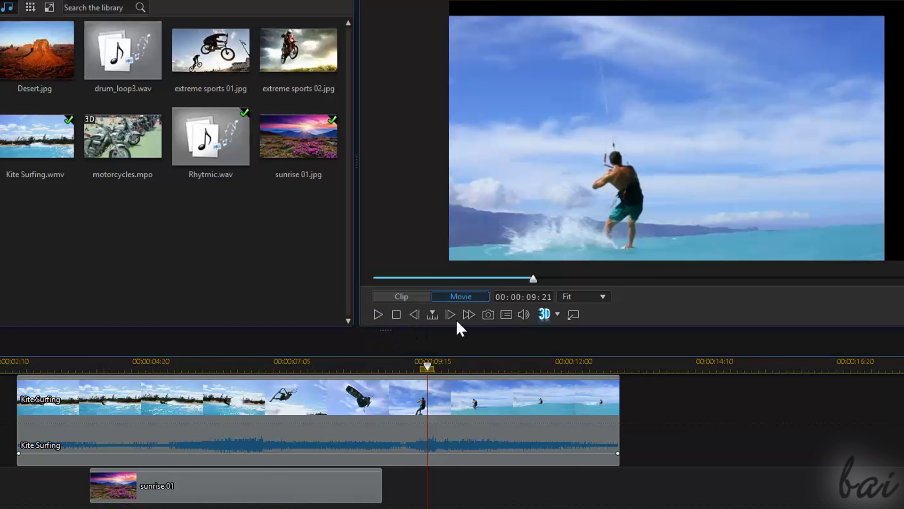
click(488, 314)
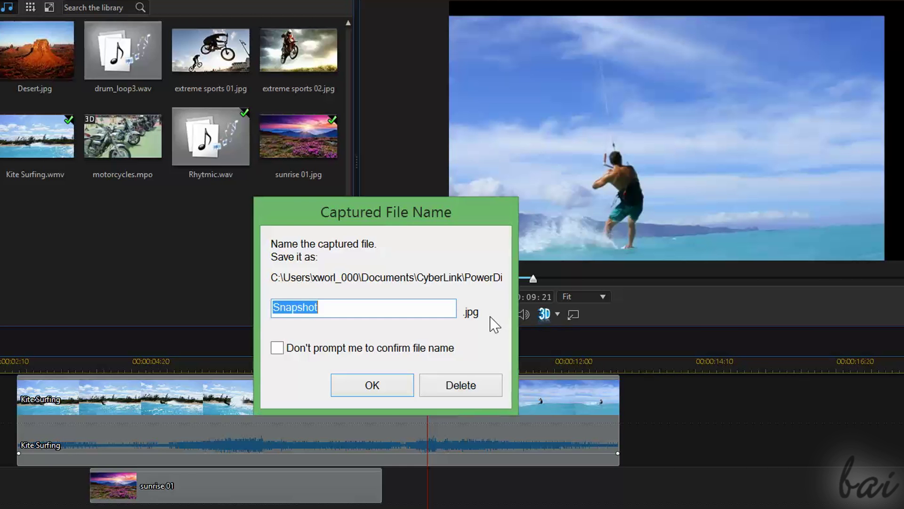
key(Return)
Watch the movie preview full screen and return to the normal editing view.
double_click(670, 156)
mouse_move(696, 125)
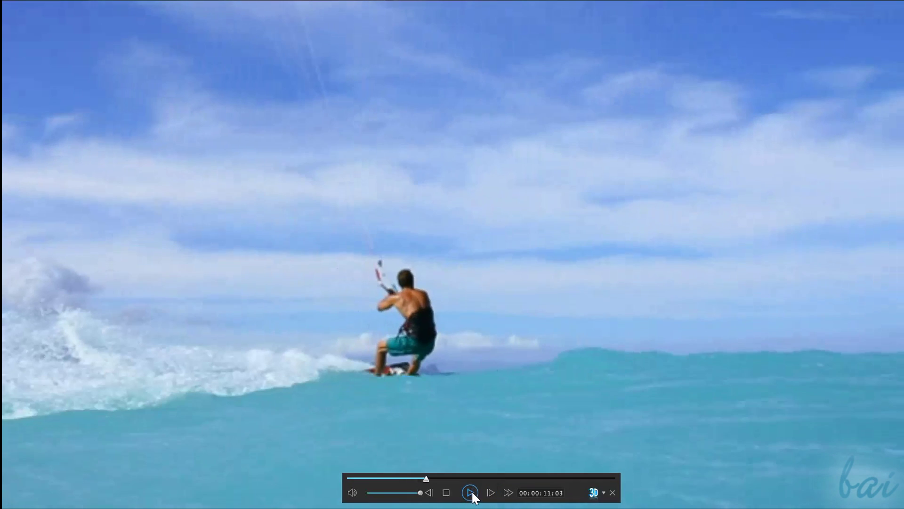
double_click(527, 336)
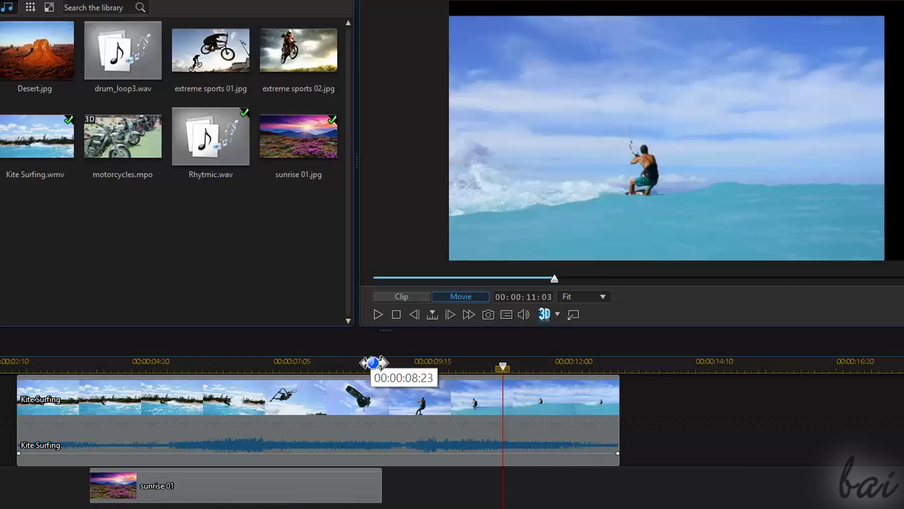
Move the playhead to 00:00:08:16, then switch the preview to clip mode with the sunrise 01 clip selected.
drag(384, 354, 357, 363)
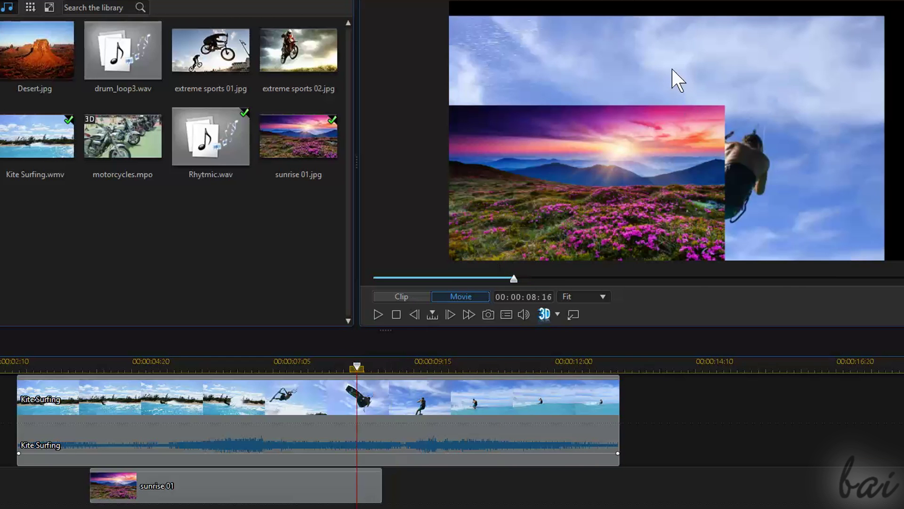
click(421, 299)
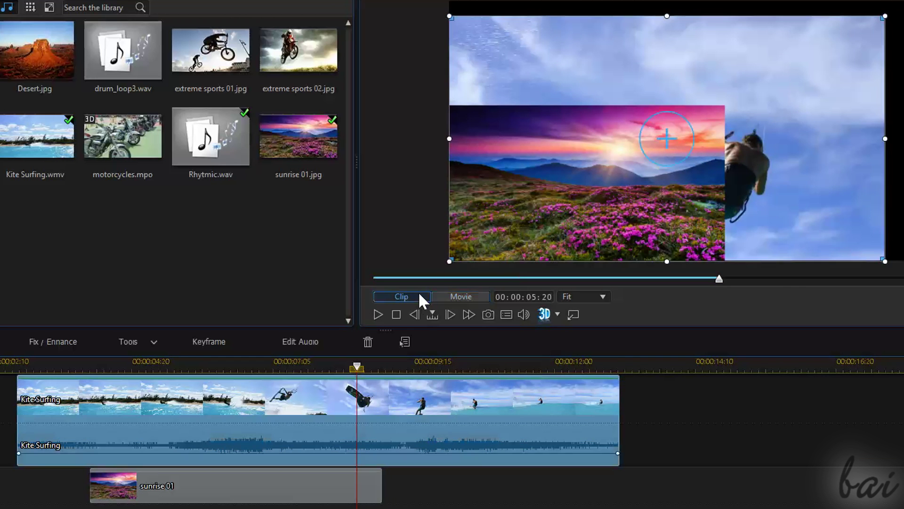
click(309, 496)
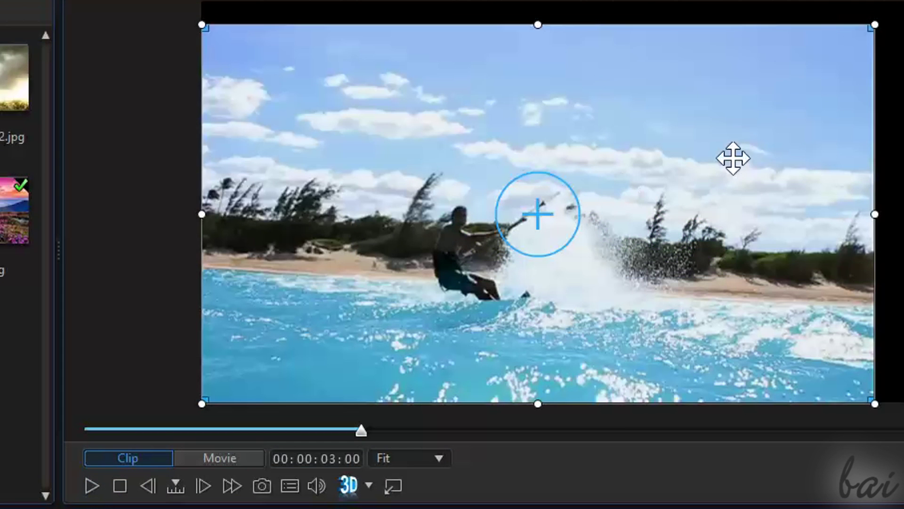
Shrink the Kite Surfing clip in the preview, undo a distortion of its upper-right corner, and reposition the clip.
drag(875, 24, 604, 247)
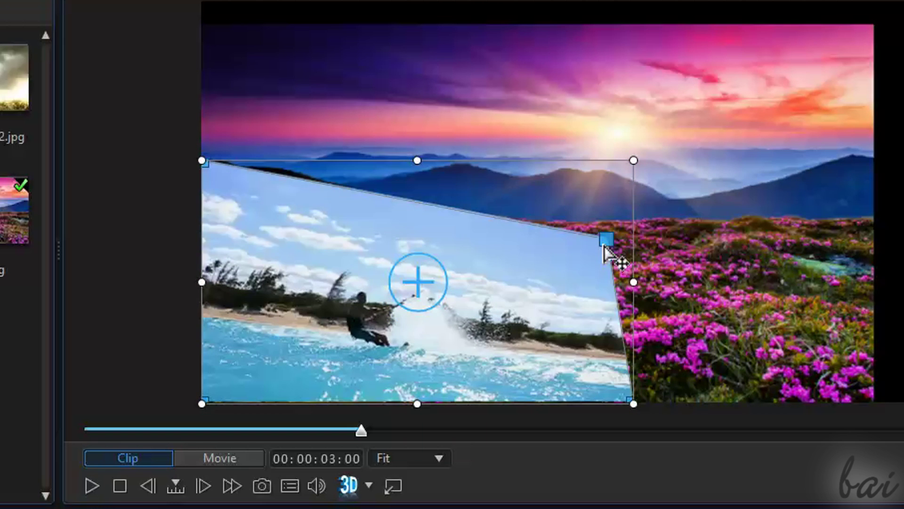
key(ctrl+z)
drag(504, 258, 564, 222)
drag(500, 186, 504, 207)
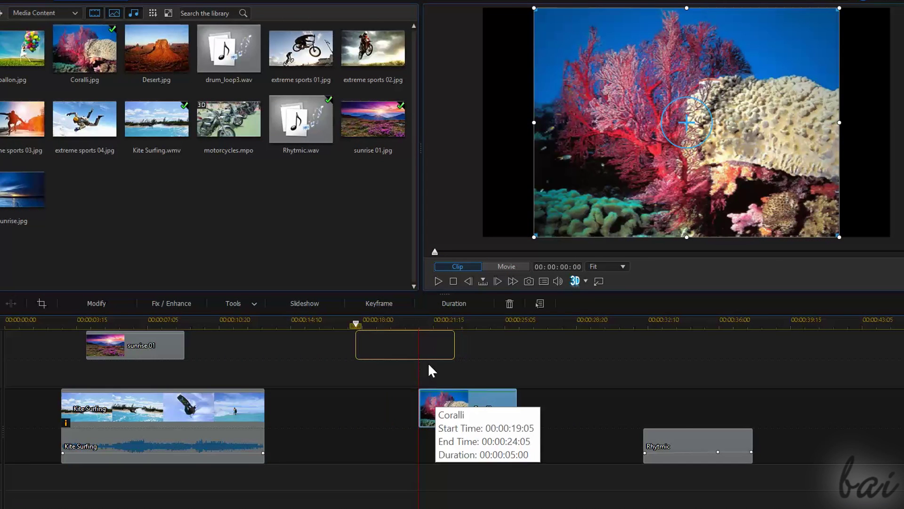
Move the Coralli clip to the upper track and extend the Kite Surfing clip to its full 00:00:10:07 duration.
drag(429, 369, 560, 355)
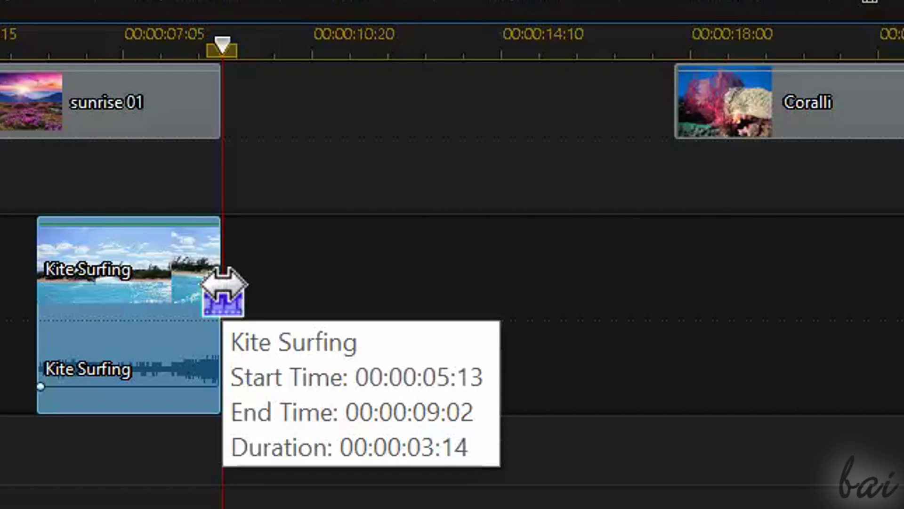
drag(186, 423, 245, 424)
drag(376, 310, 637, 318)
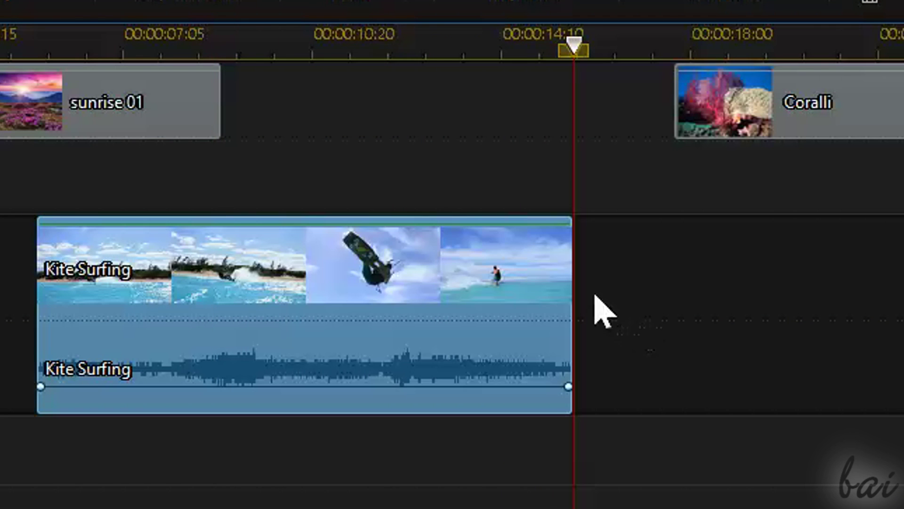
drag(573, 273, 698, 241)
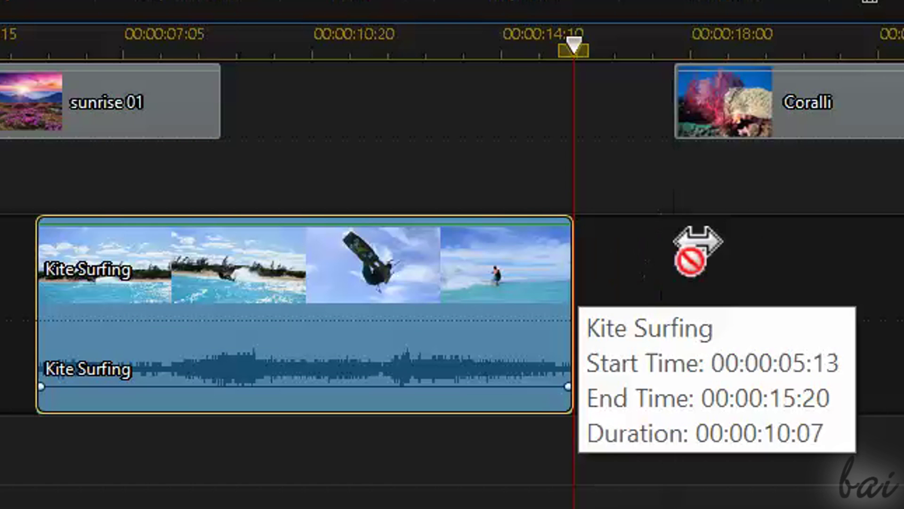
Play and pause the Kite Surfing clip, try stretching its end to a longer duration, and play it again.
click(443, 282)
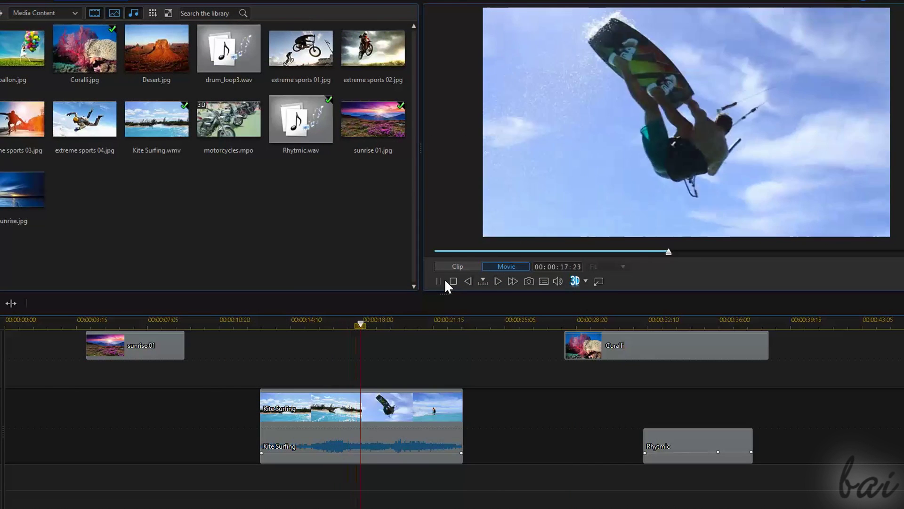
key(space)
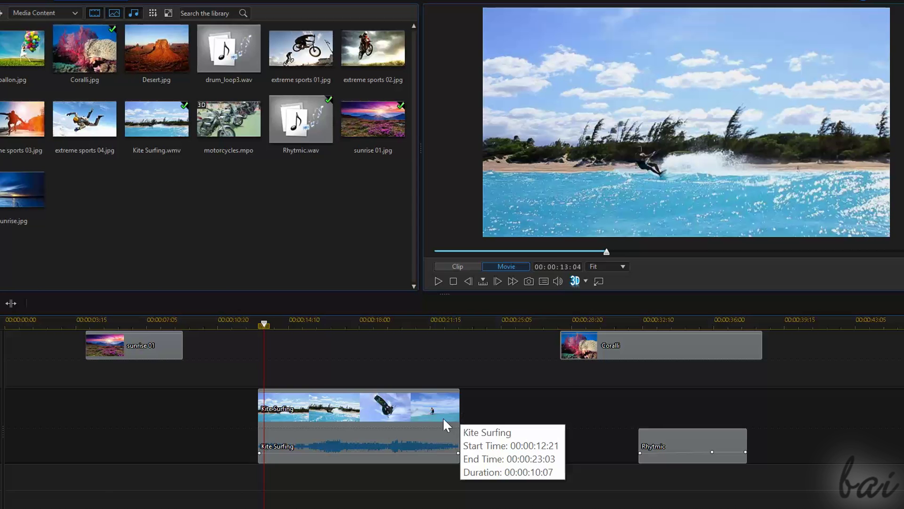
click(446, 427)
drag(458, 412, 575, 427)
click(441, 283)
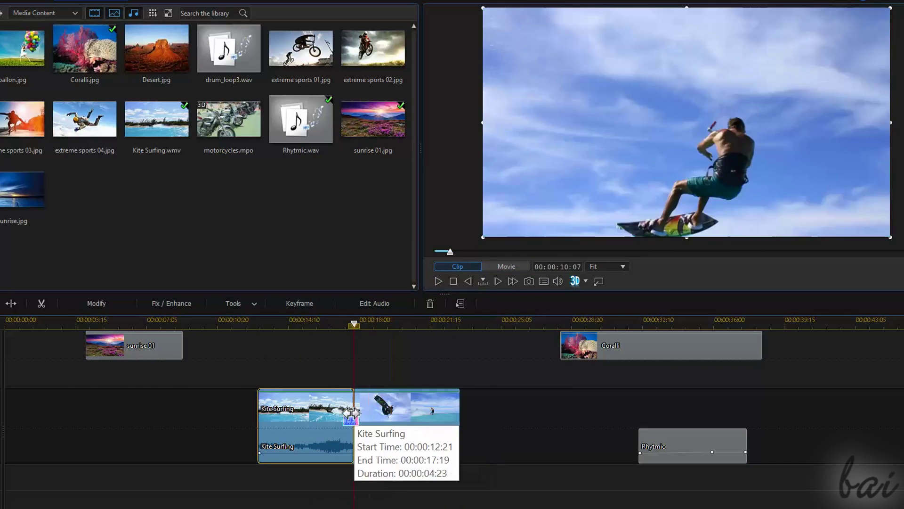
Shorten the Kite Surfing clip with Trim Only so it ends at 00:00:14:20, and play the result.
drag(353, 426, 297, 428)
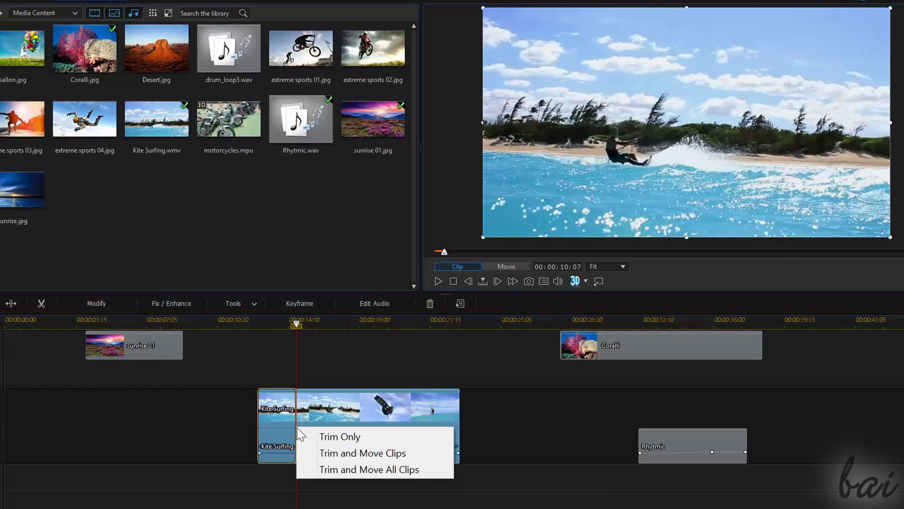
click(348, 437)
click(439, 280)
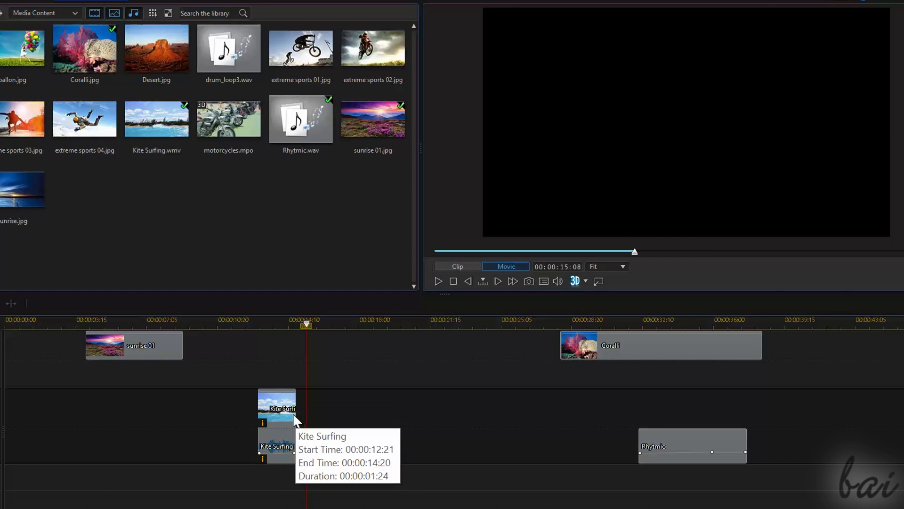
Stretch the end of the Kite Surfing clip to change its video speed, and inspect its applied-effect markers.
click(295, 412)
drag(295, 413, 621, 435)
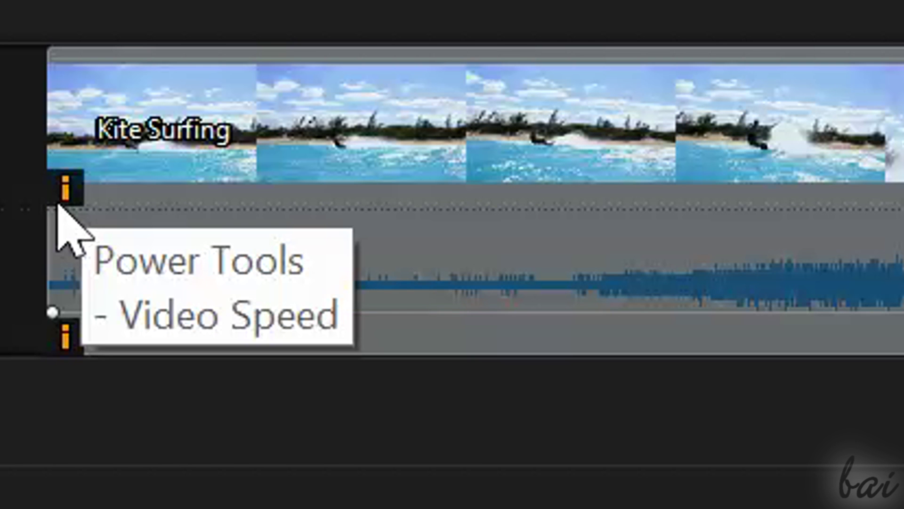
mouse_move(75, 343)
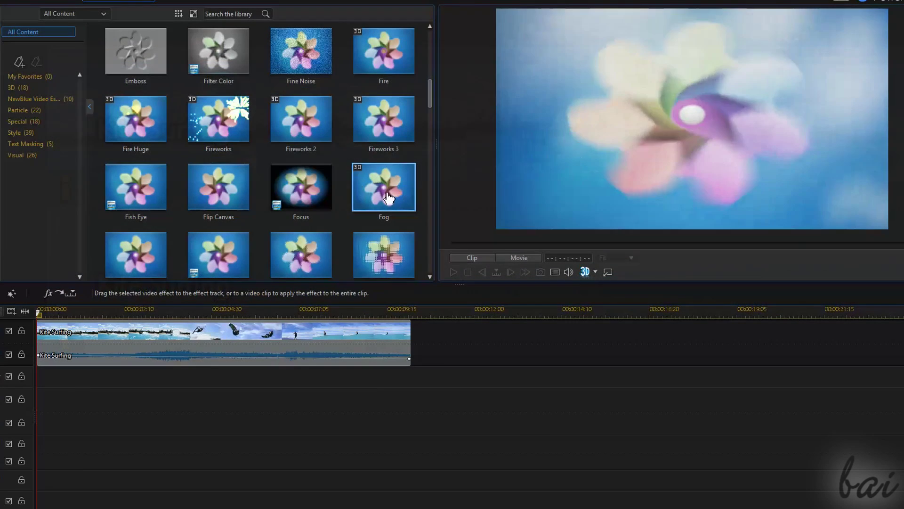
Apply the Fog video effect to the Kite Surfing clip and play the result.
drag(384, 187, 238, 337)
click(454, 272)
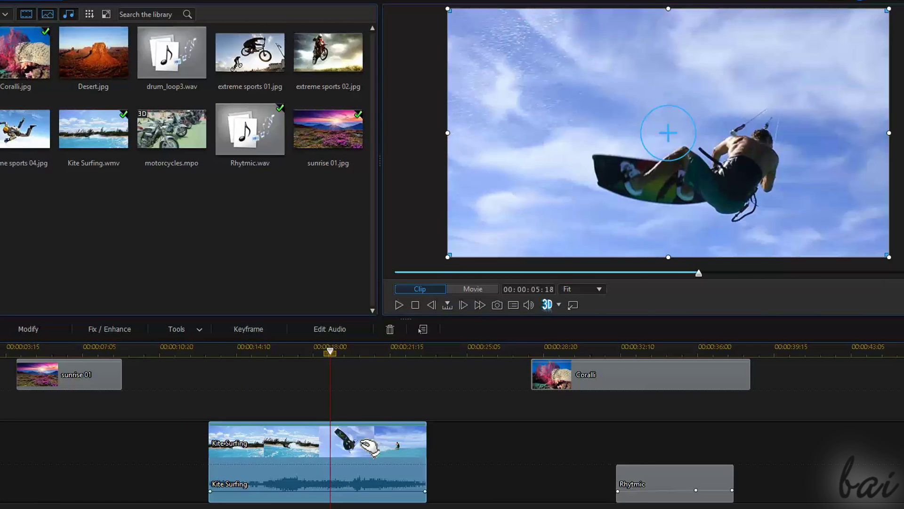
Copy the Kite Surfing clip, remove it from the track leaving a gap, and undo the removal.
right_click(363, 445)
mouse_move(452, 69)
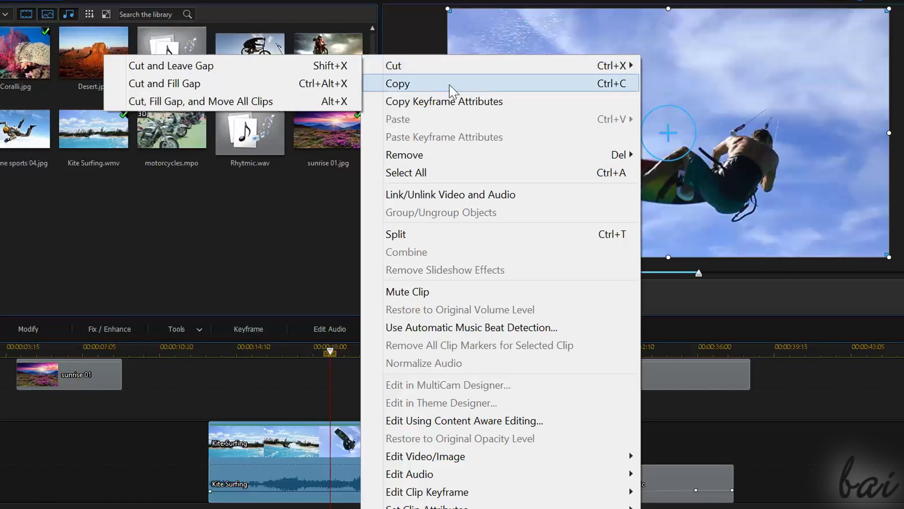
mouse_move(425, 159)
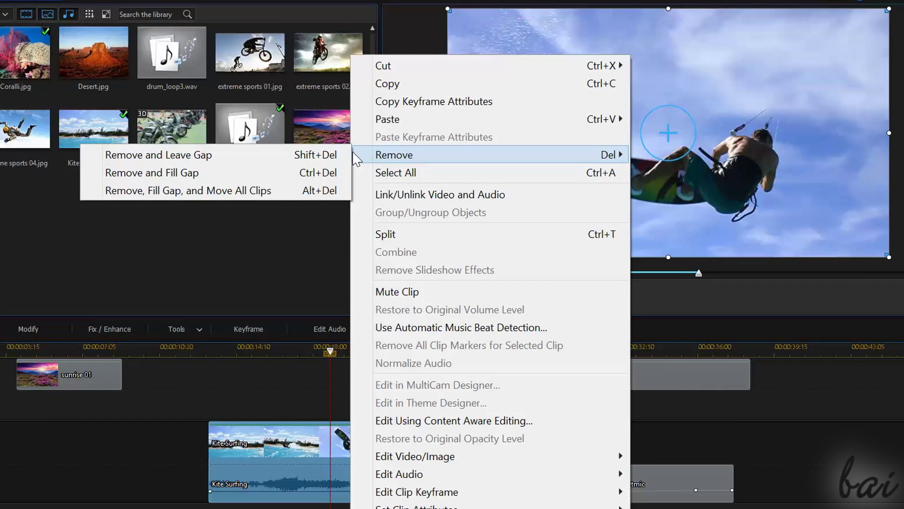
click(325, 155)
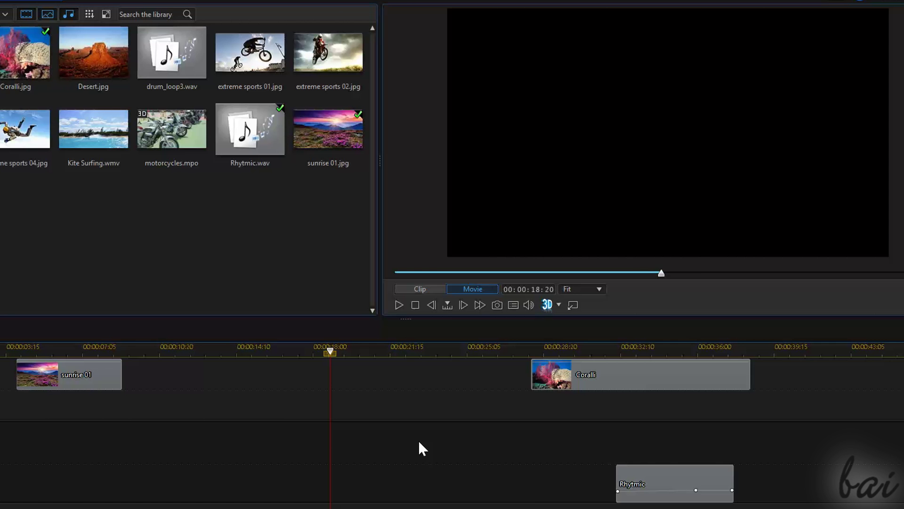
key(ctrl+z)
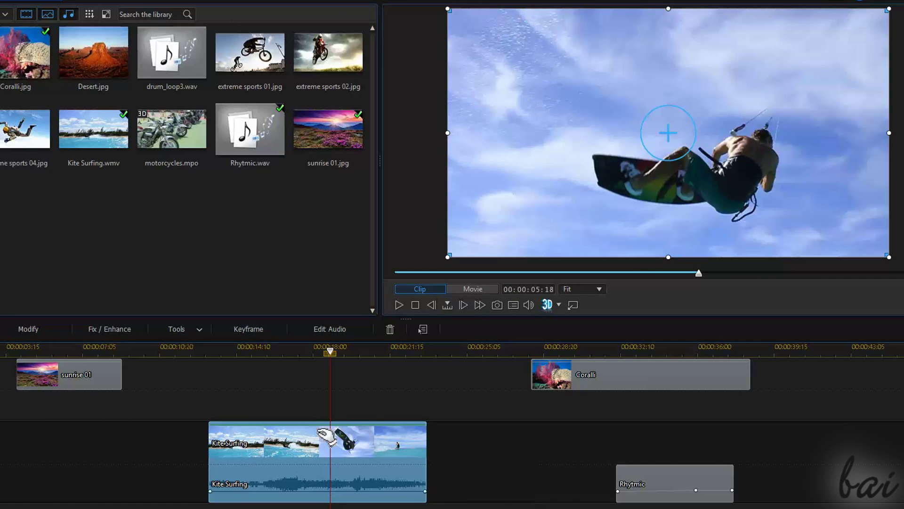
Split the Kite Surfing clip at clip time 00:00:05:05 and move its first part earlier on the track.
scroll(470, 451, up, 3)
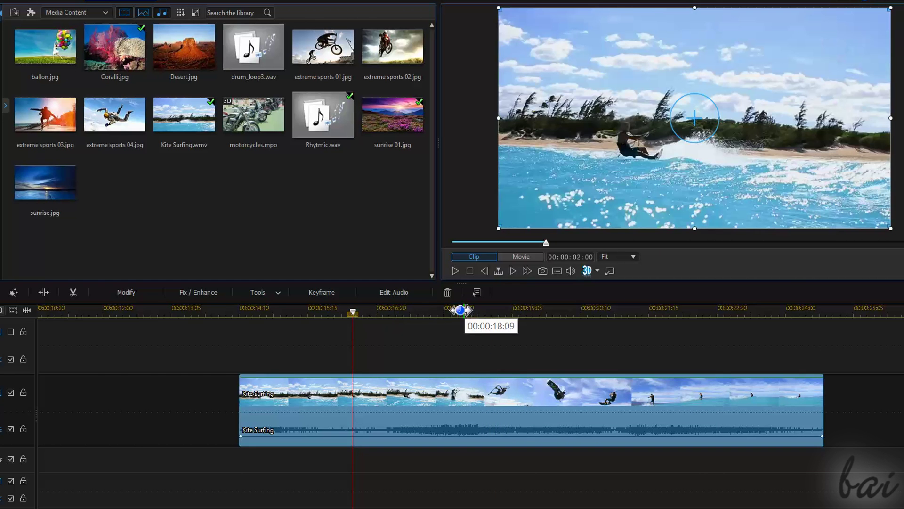
click(457, 311)
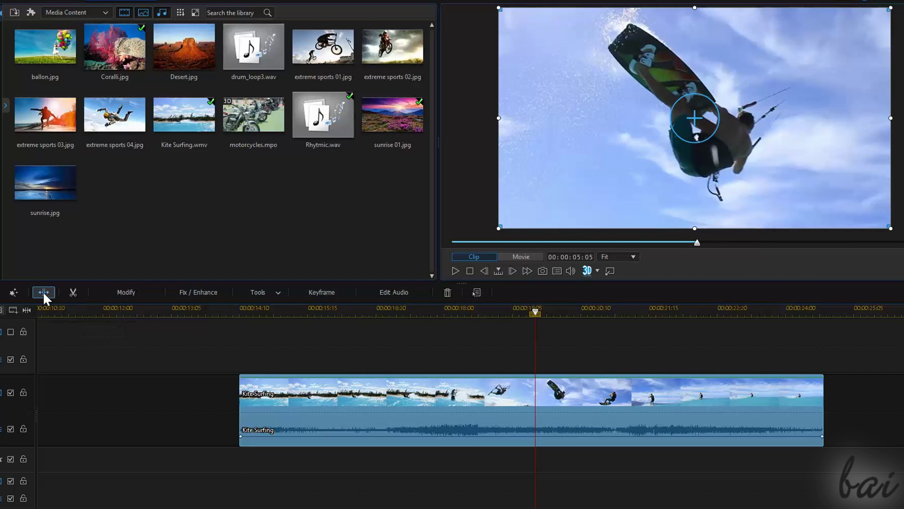
click(43, 291)
drag(454, 410, 338, 417)
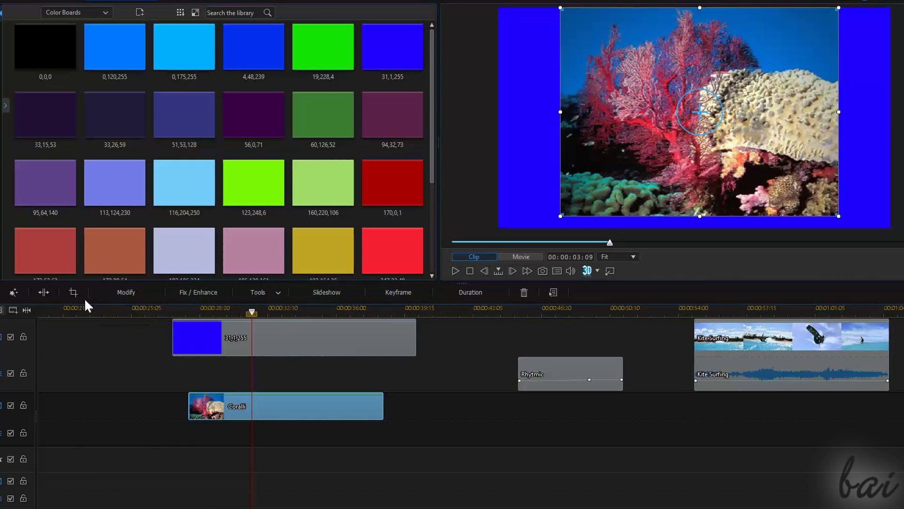
Crop the Coralli image at 16:9, trying an 845 × 475 pixel crop area in different positions before applying.
click(74, 291)
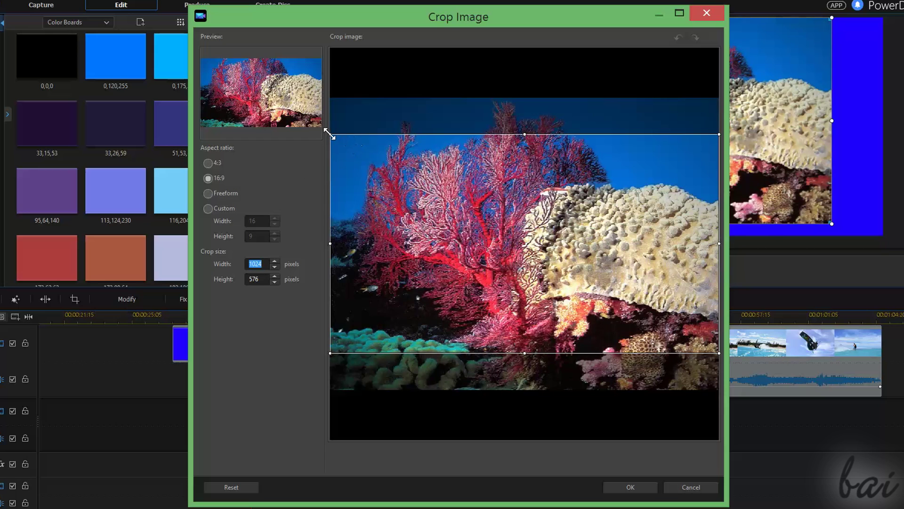
drag(329, 135, 399, 171)
drag(488, 236, 458, 172)
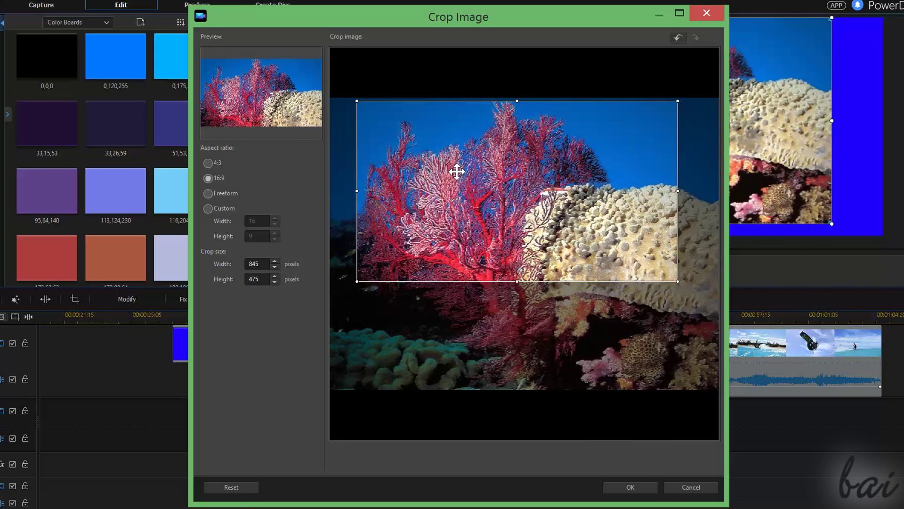
drag(435, 199, 515, 333)
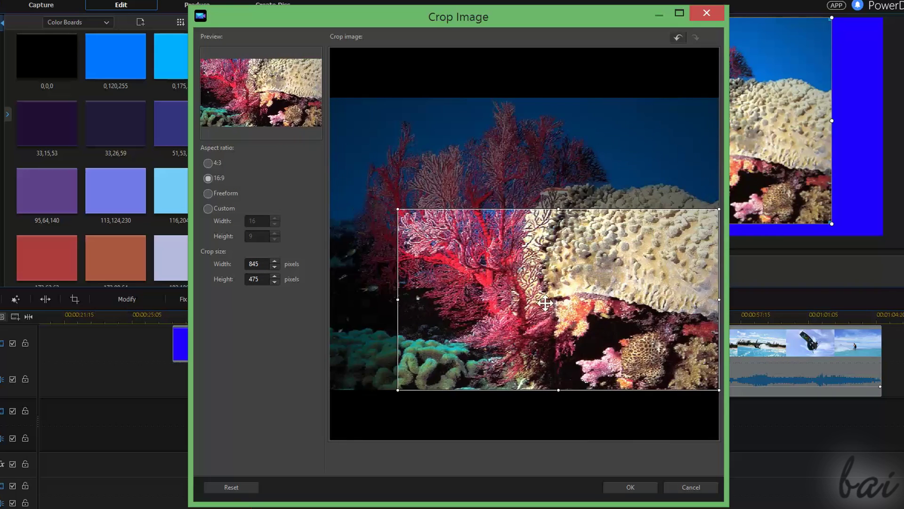
click(220, 182)
click(630, 487)
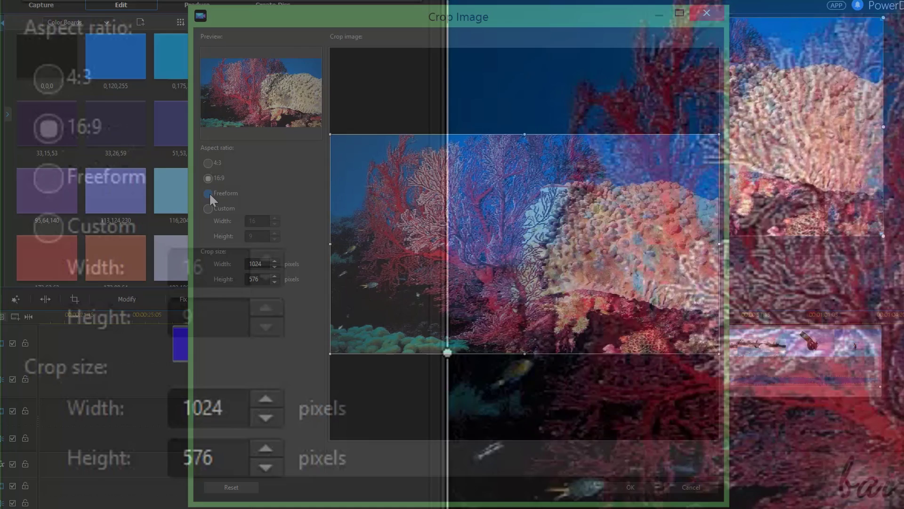
Crop the Coralli image again with the Freeform aspect ratio to an area of 789 × 555 pixels.
click(48, 178)
drag(332, 134, 396, 137)
drag(719, 354, 655, 345)
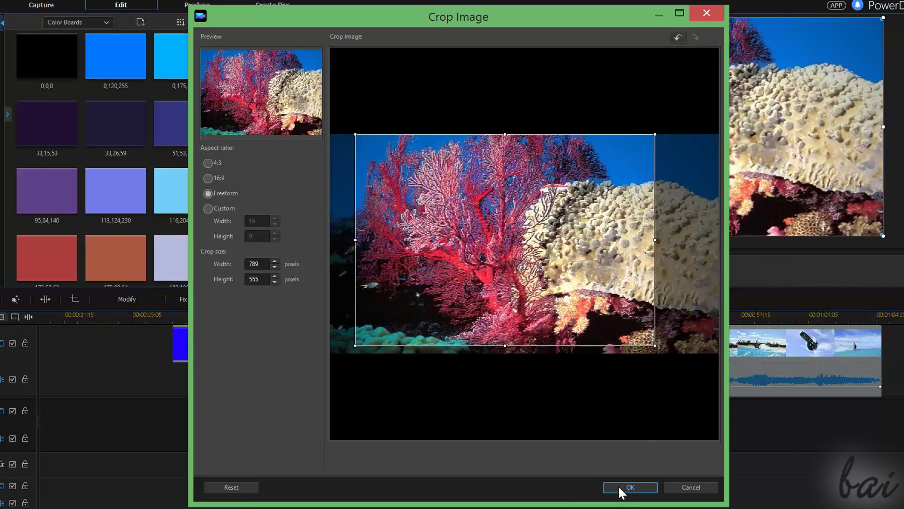
click(630, 488)
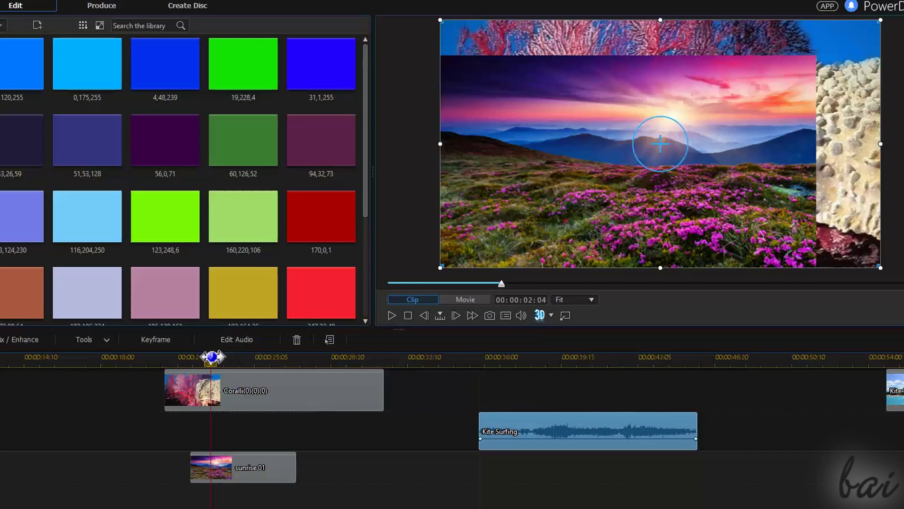
Lower the opacity of the sunrise 01 image clip on the timeline so the Coralli image shows through it.
click(212, 365)
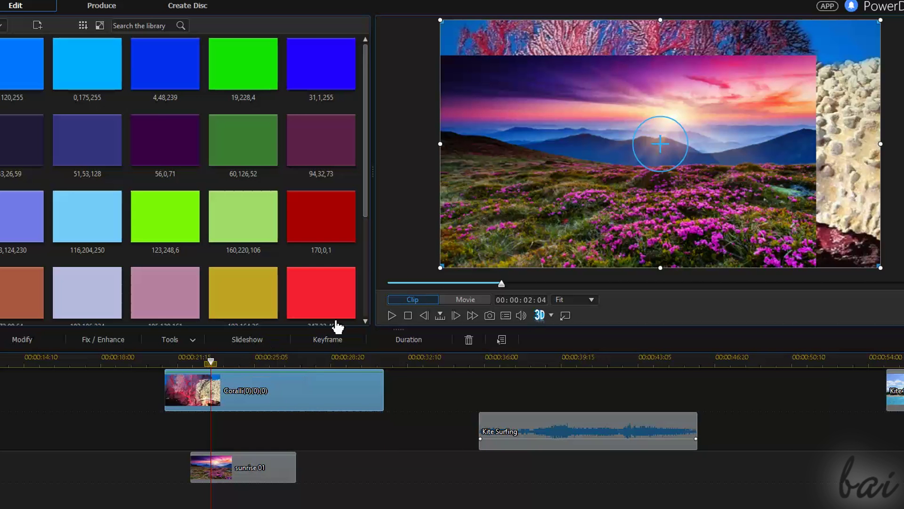
click(259, 464)
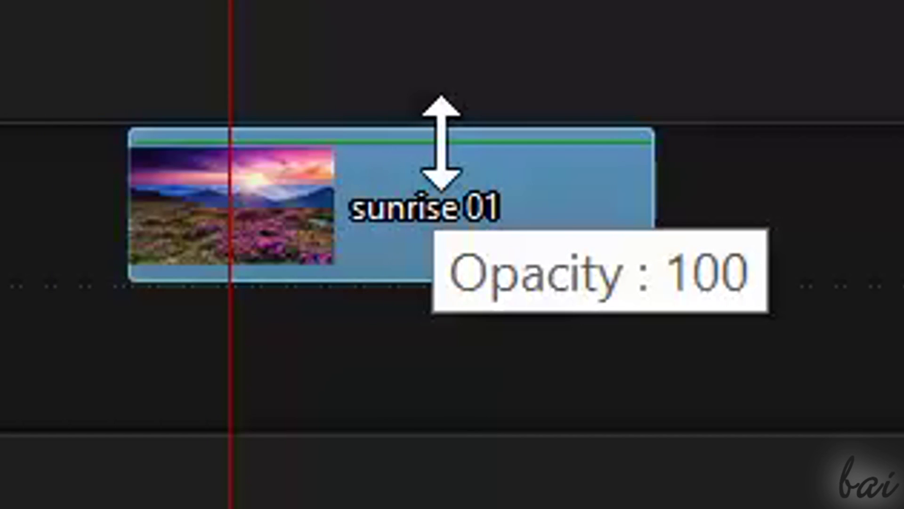
drag(253, 455, 253, 456)
mouse_move(444, 147)
mouse_down()
mouse_move(466, 185)
mouse_move(468, 222)
mouse_move(444, 292)
mouse_move(435, 264)
mouse_move(443, 236)
mouse_move(455, 236)
mouse_move(441, 140)
mouse_up()
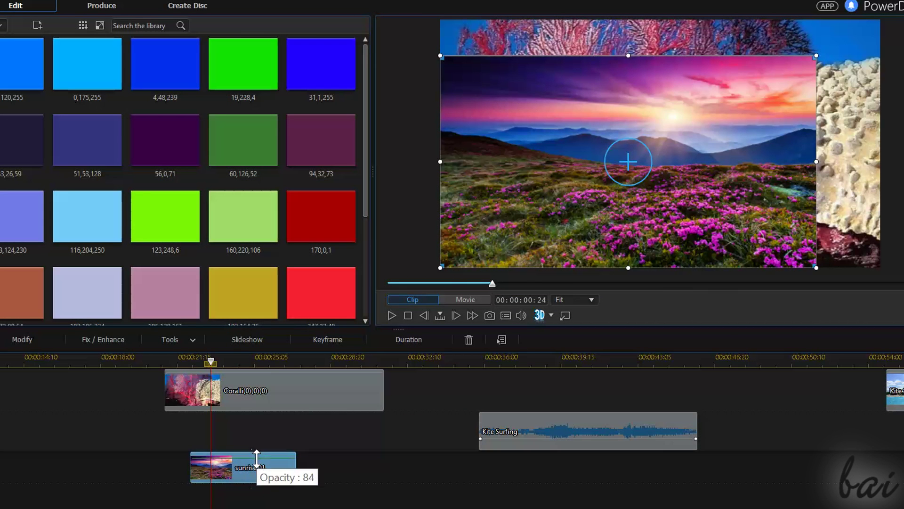
drag(256, 458, 276, 465)
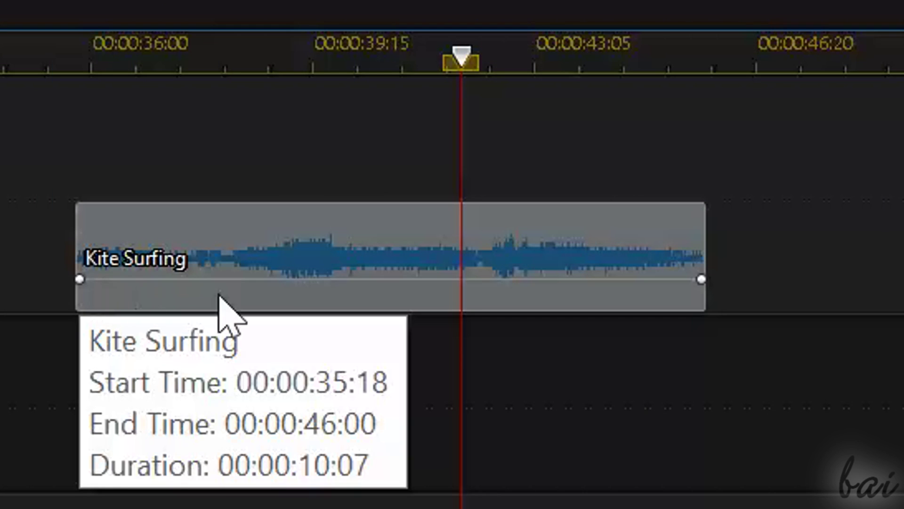
Adjust the Kite Surfing audio gain at the clip's start, end and a lowered middle point, and play it back.
click(554, 447)
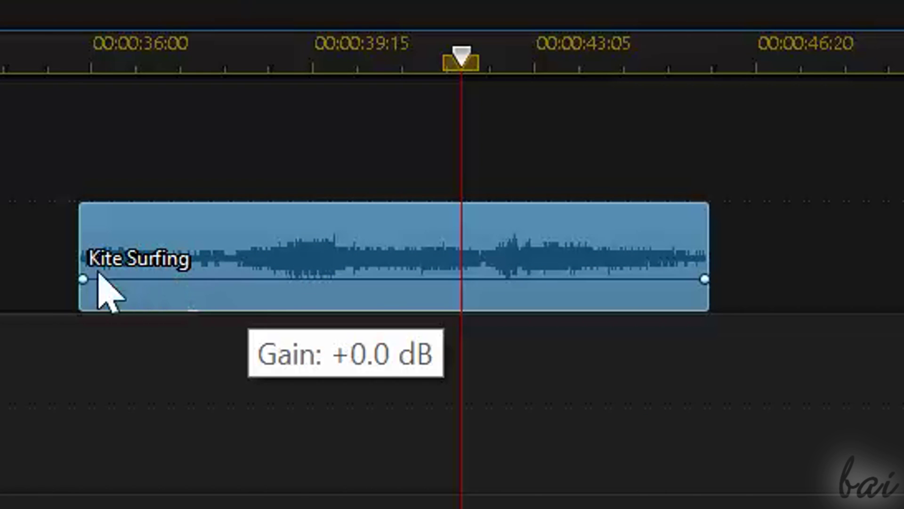
drag(86, 279, 333, 157)
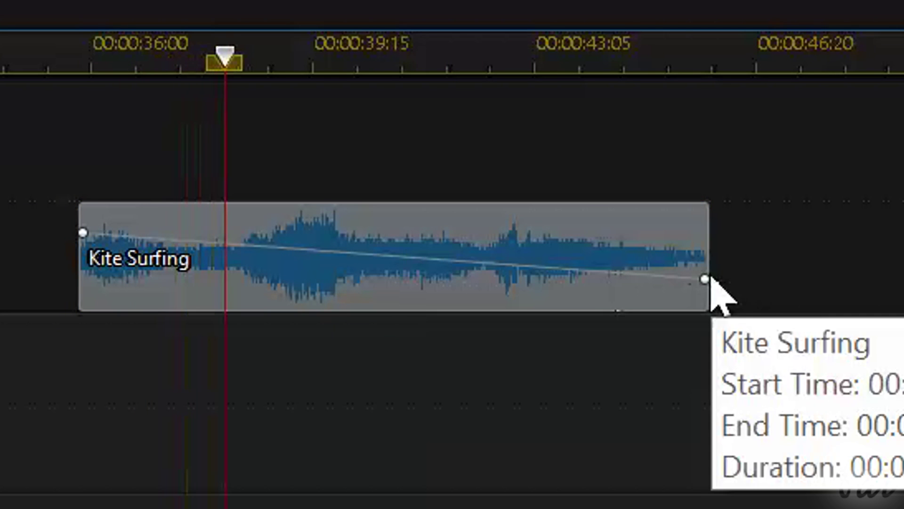
drag(712, 278, 744, 315)
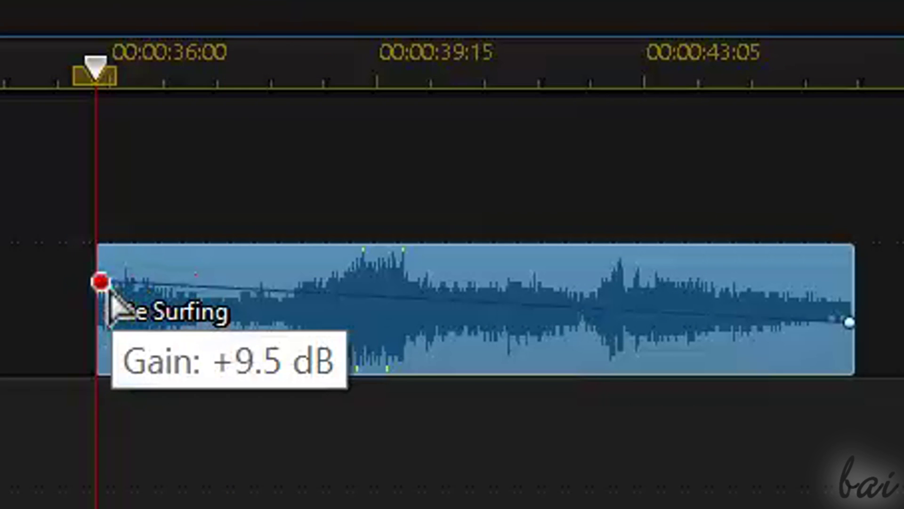
drag(107, 288, 109, 337)
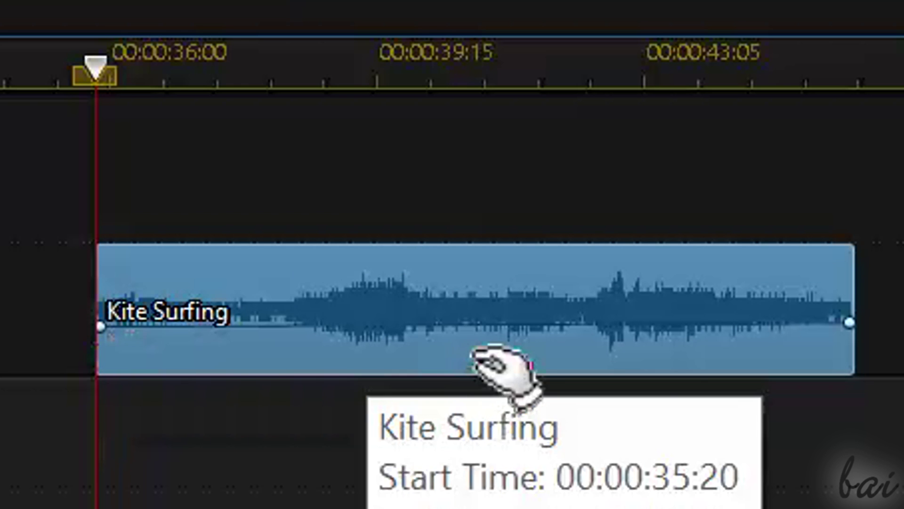
drag(459, 325, 475, 399)
key(space)
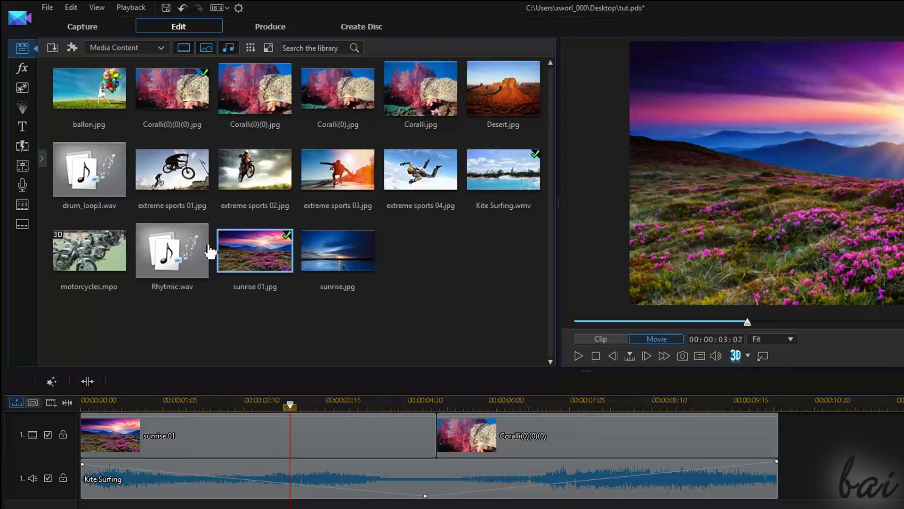
Choose MyProject.pds as the name for saving a copy of the project, and cancel the save.
click(47, 8)
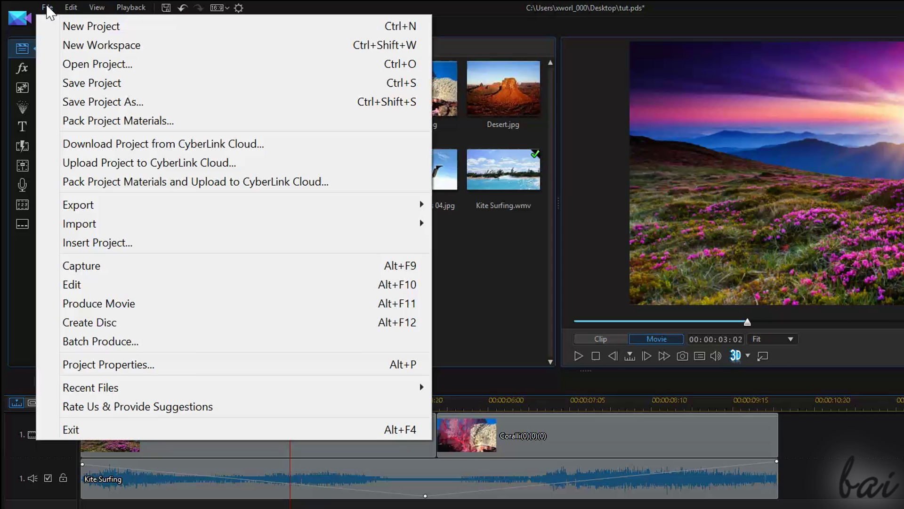
click(112, 101)
click(216, 248)
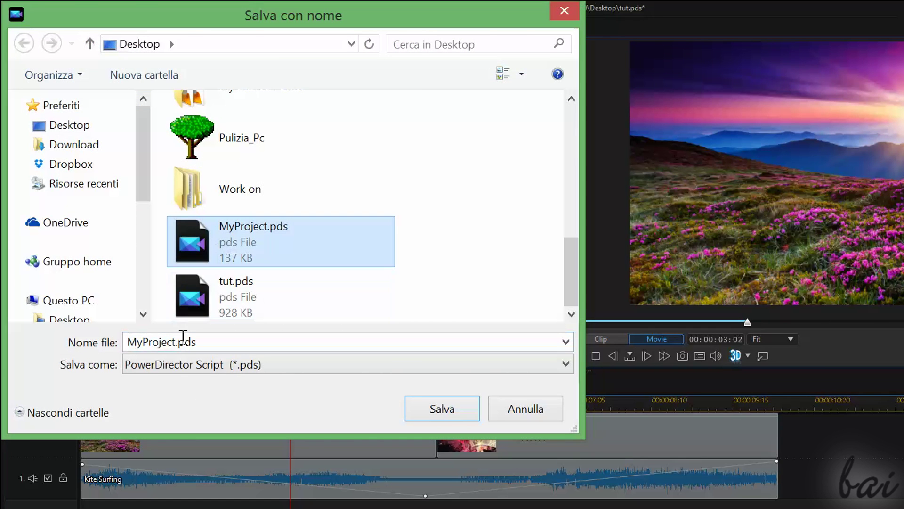
click(509, 419)
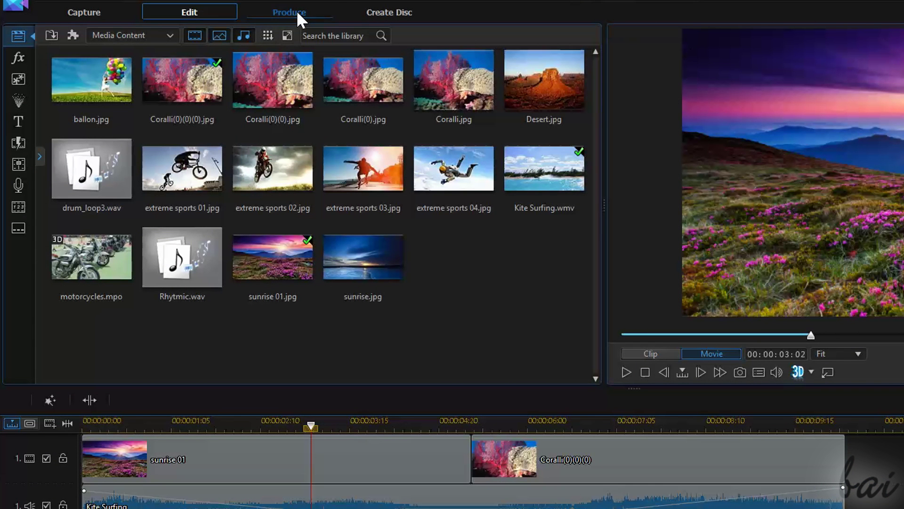
Go to movie production and compare the Standard 2D formats MPEG-2 and Windows Media, including the profile types for MPEG-2.
click(298, 15)
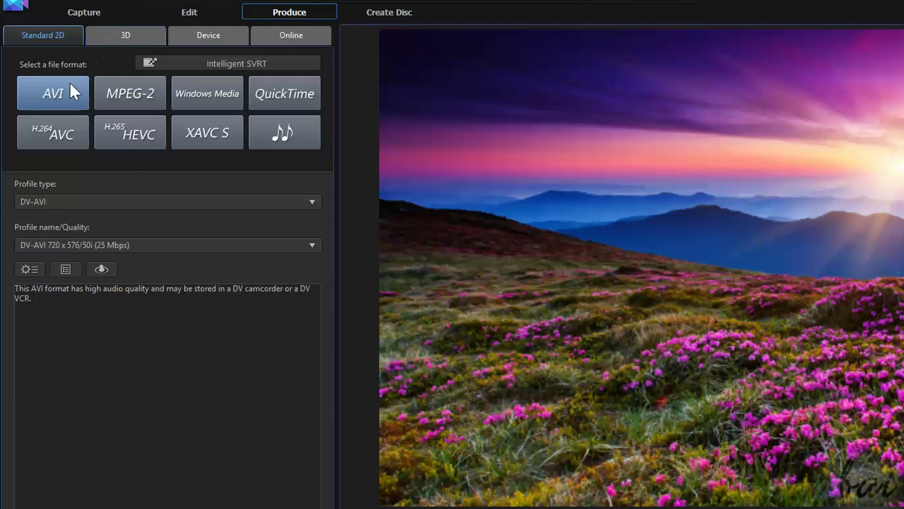
click(141, 97)
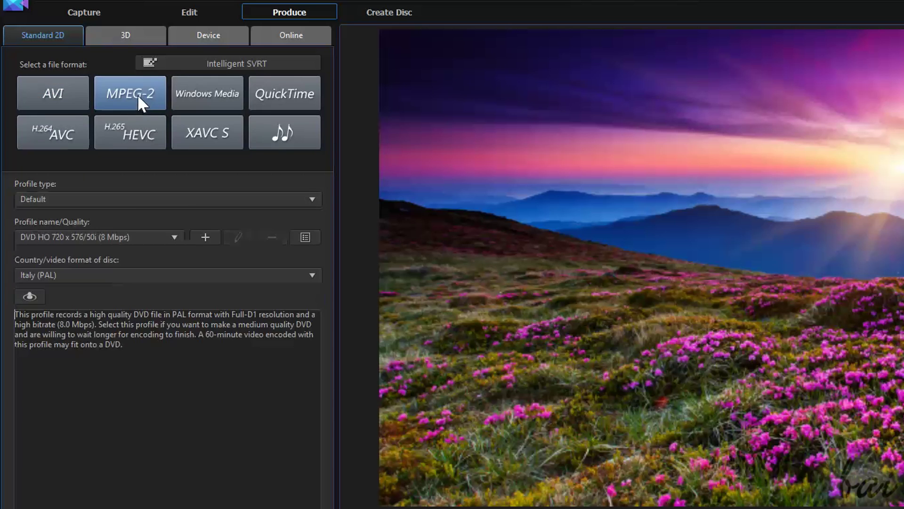
click(220, 84)
click(130, 94)
click(122, 198)
click(108, 213)
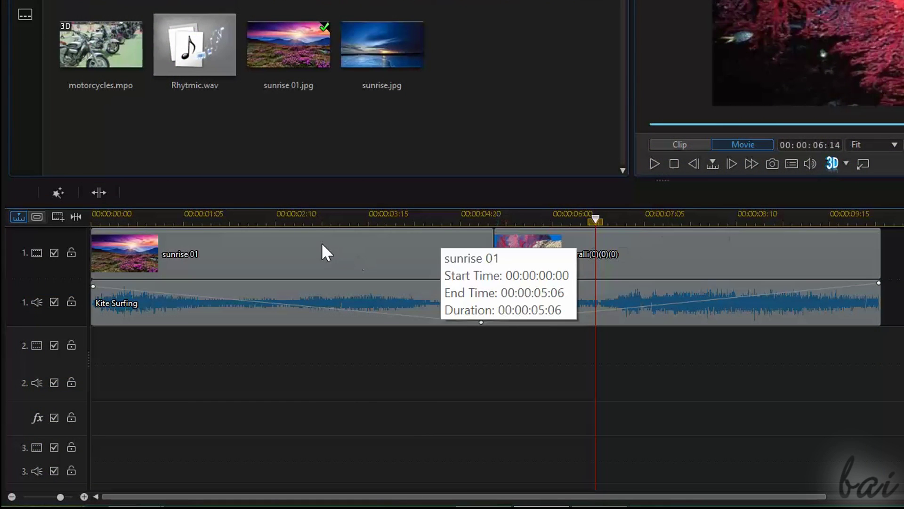
Place the playhead over the sunrise 01 clip, and compare the 3D production formats MPEG-2 and QuickTime.
click(328, 220)
click(328, 218)
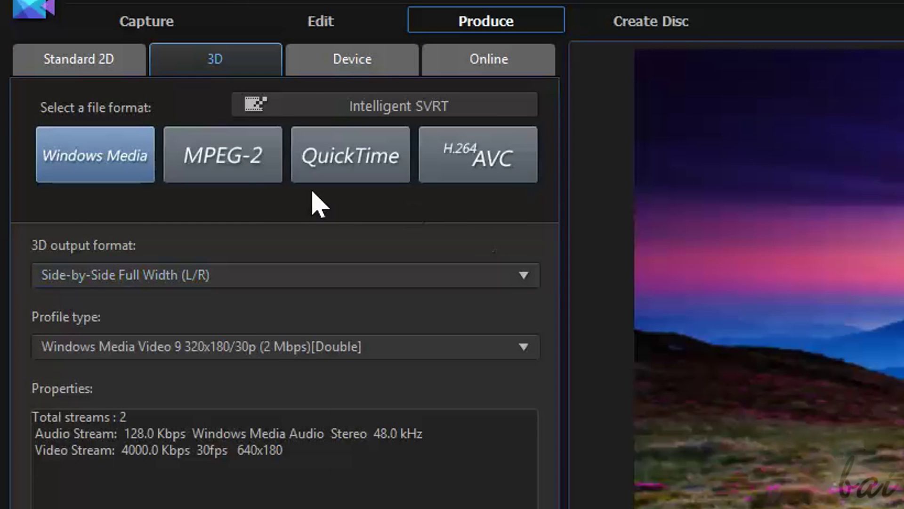
click(234, 175)
click(342, 147)
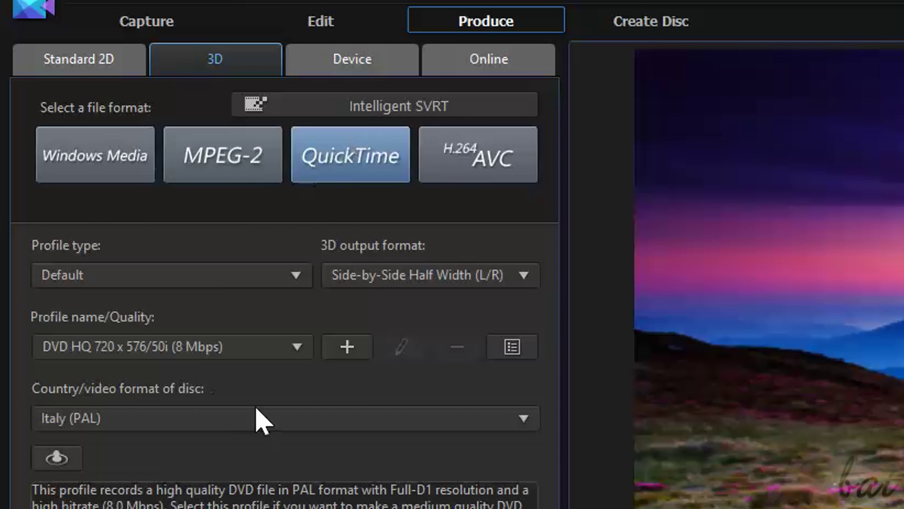
Examine the HDV and Sony device production formats and the Dailymotion online publishing options.
click(370, 62)
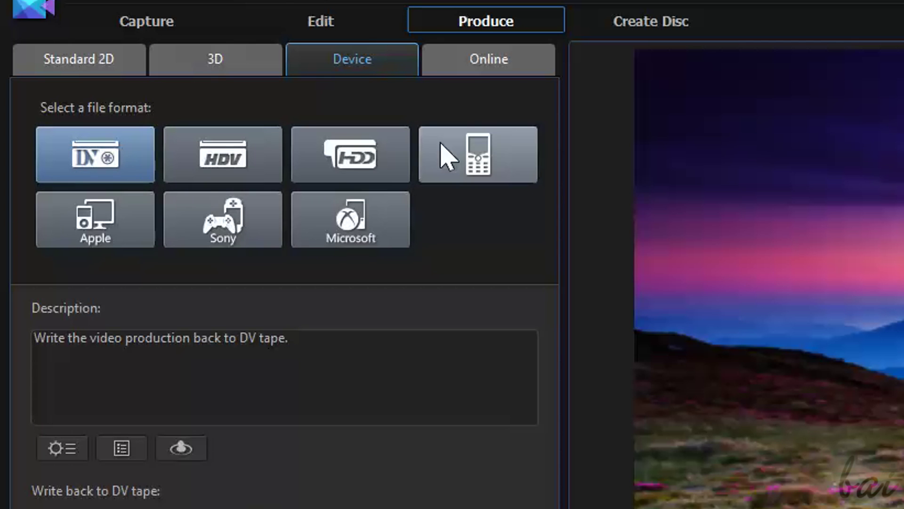
click(232, 155)
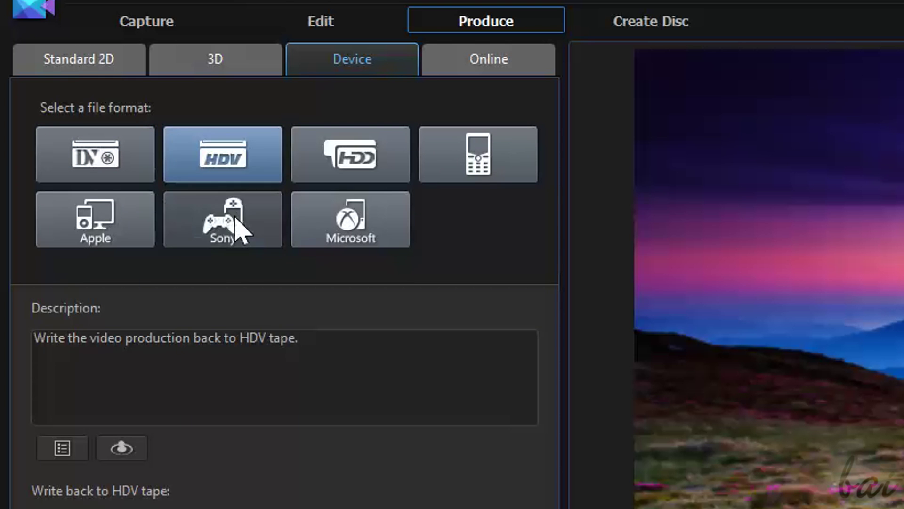
click(236, 226)
click(481, 68)
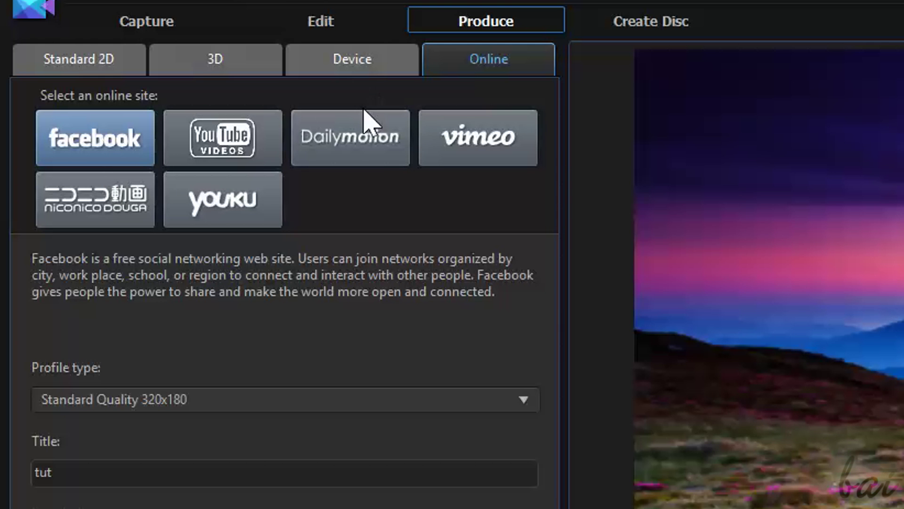
click(375, 150)
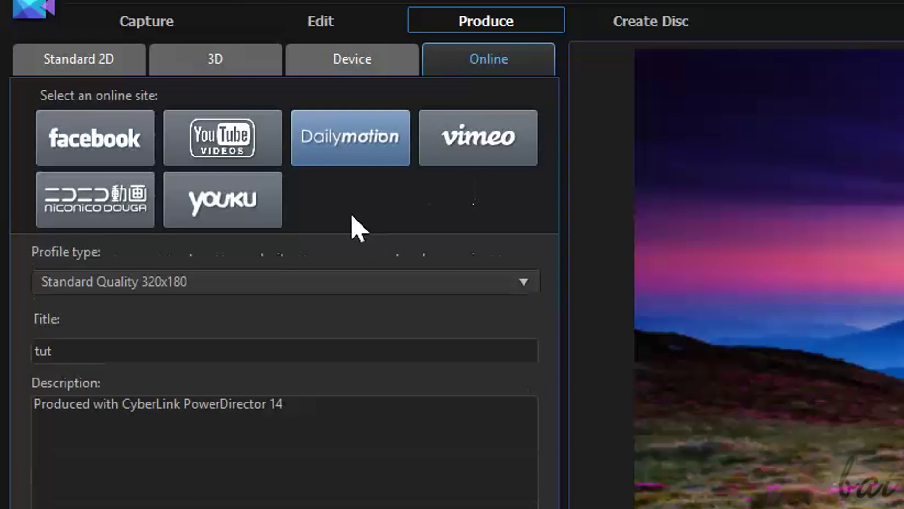